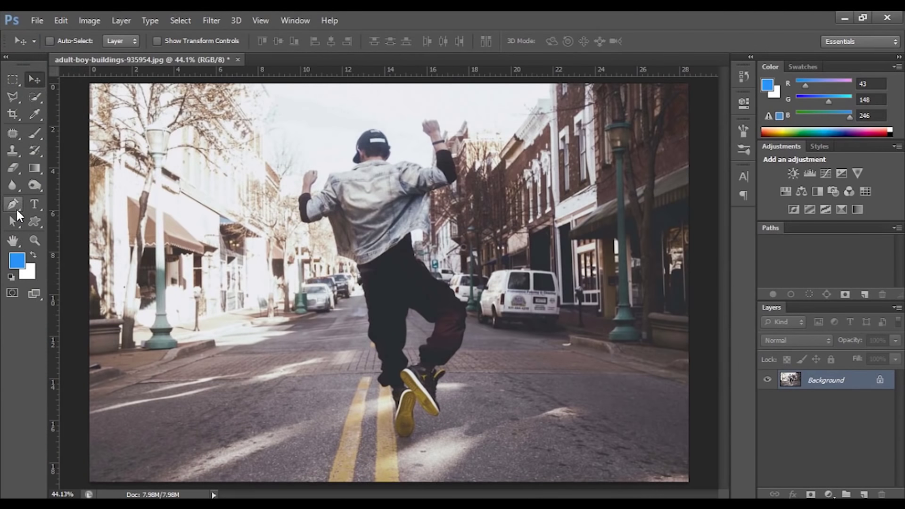
- Draw a three-corner triangle shape path around the boy's hips and legs with the Pen tool
click(13, 204)
click(405, 271)
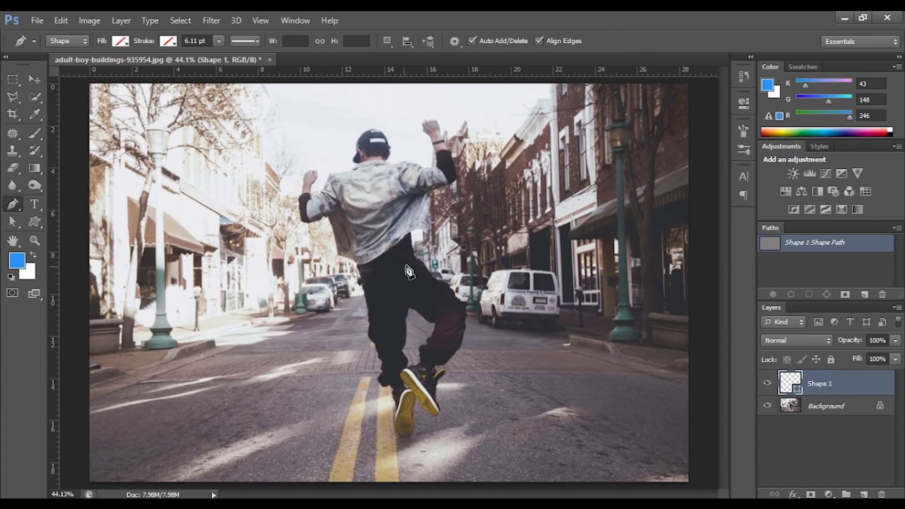
drag(454, 245, 466, 249)
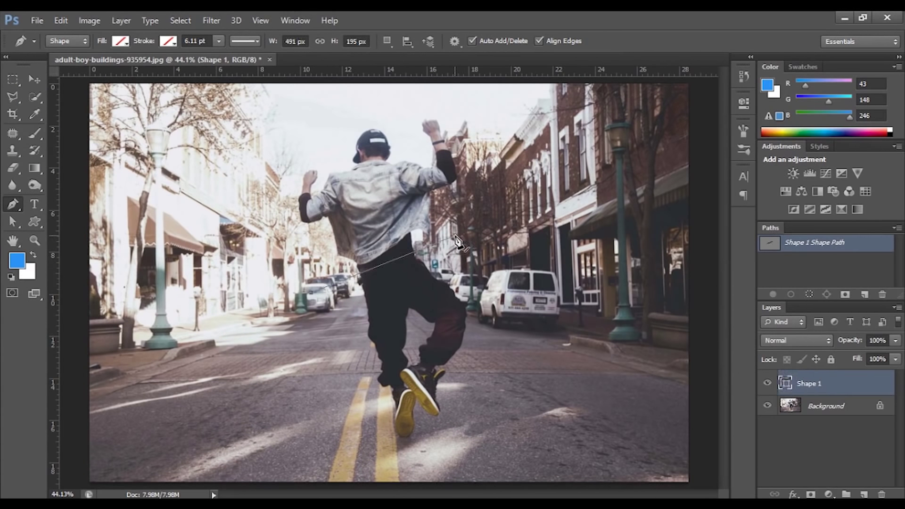
click(443, 372)
click(312, 295)
- Give the triangle a yellow 6.11 pt stroke
click(168, 41)
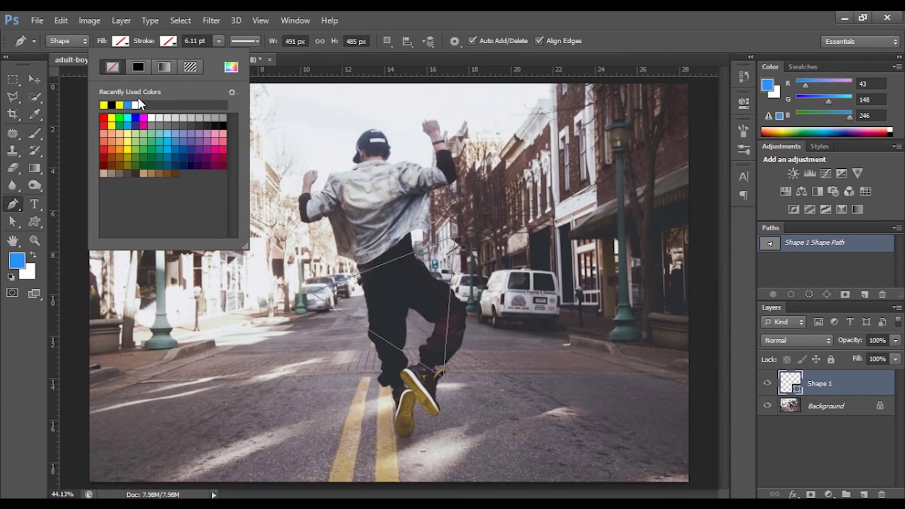
click(107, 105)
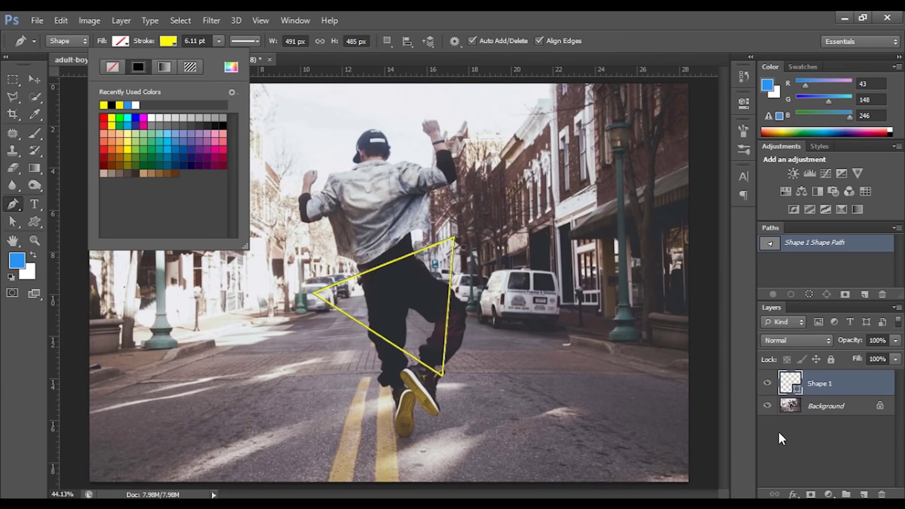
click(778, 432)
- Rasterize the Shape 1 triangle layer and duplicate it as Shape 1 copy
right_click(813, 382)
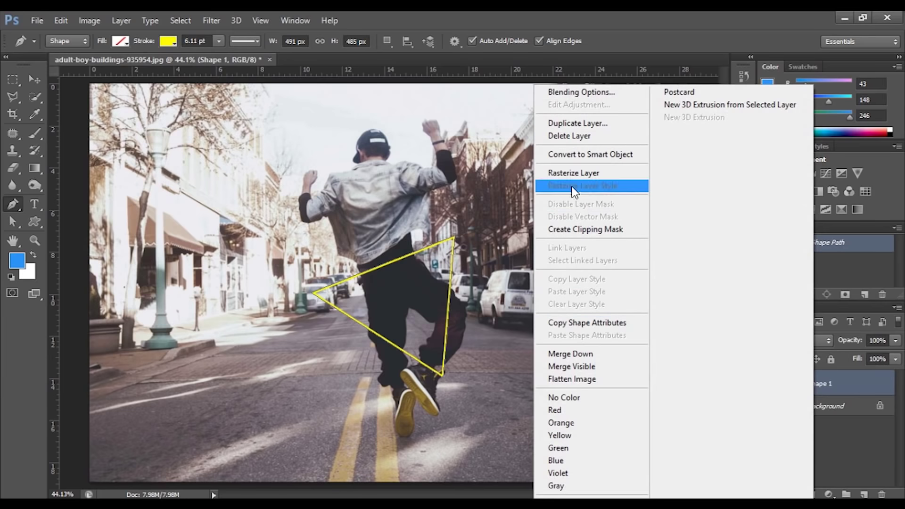
click(571, 173)
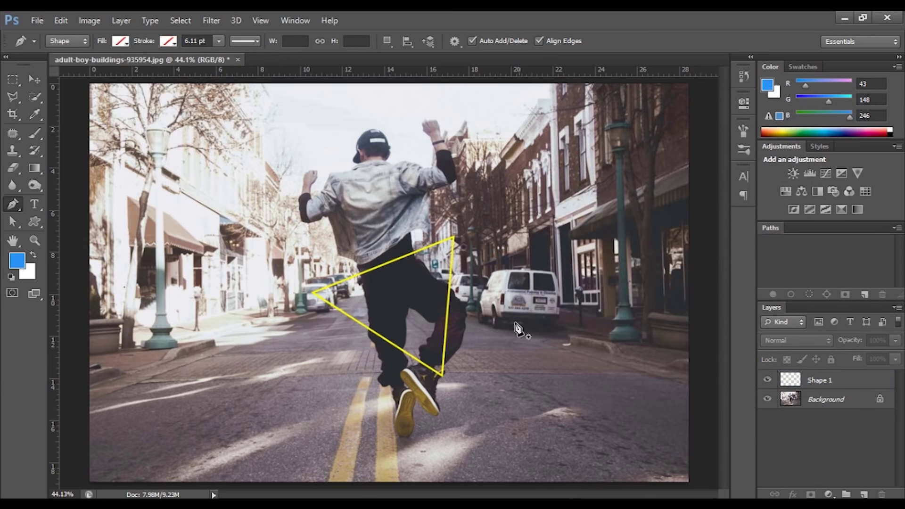
click(842, 383)
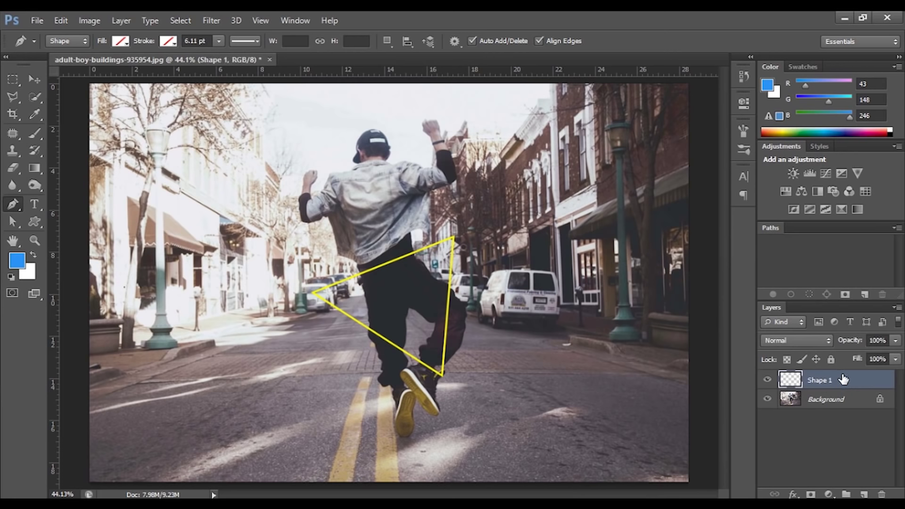
right_click(842, 383)
click(598, 123)
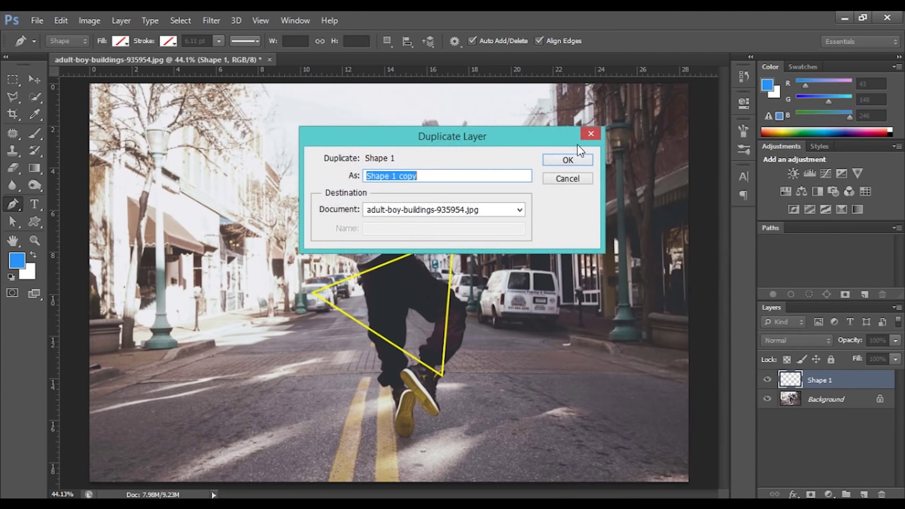
key(Return)
- Apply a 10-pixel Gaussian Blur to the original Shape 1 layer
click(843, 399)
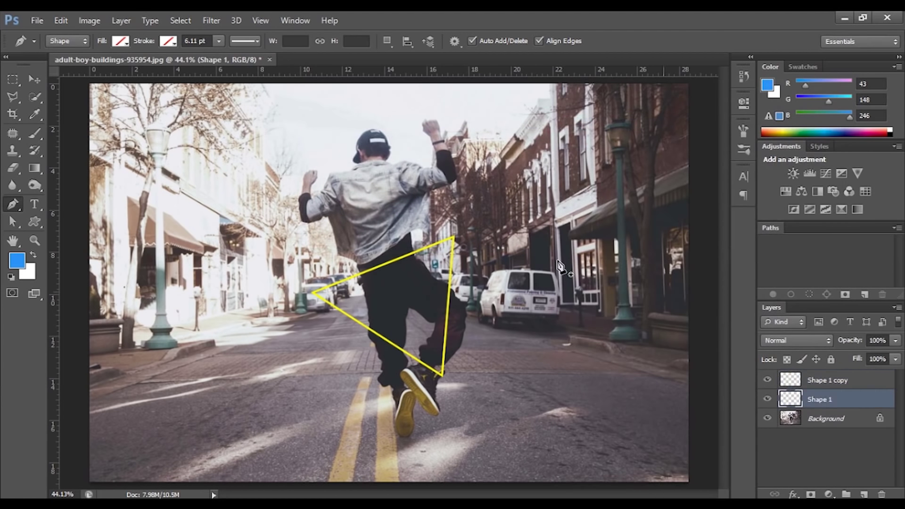
click(212, 21)
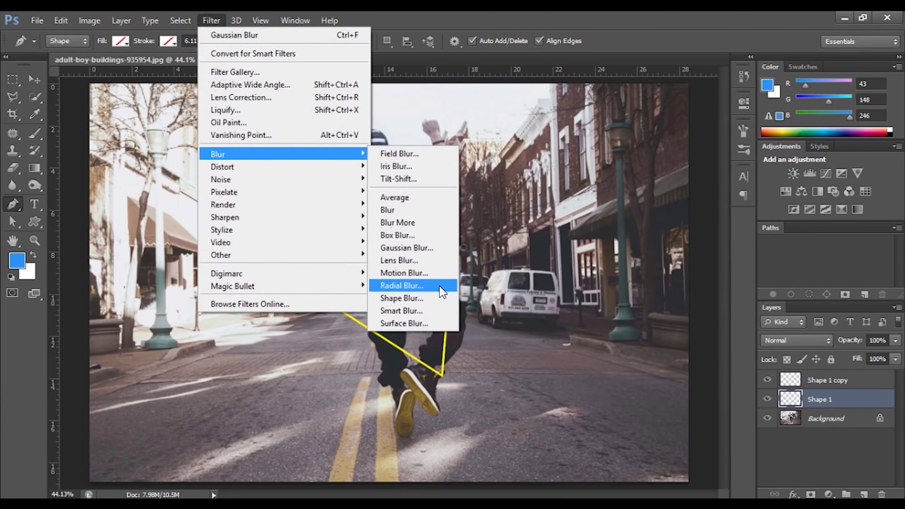
click(410, 247)
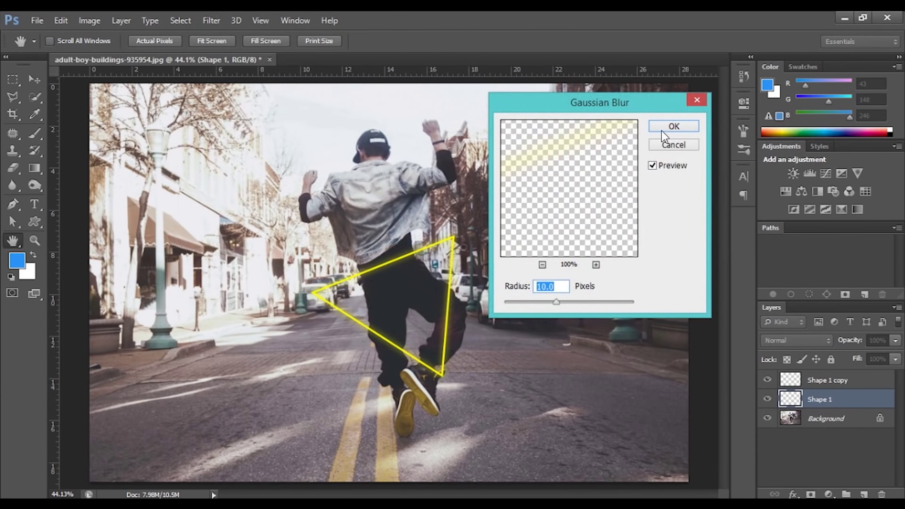
click(665, 124)
click(858, 385)
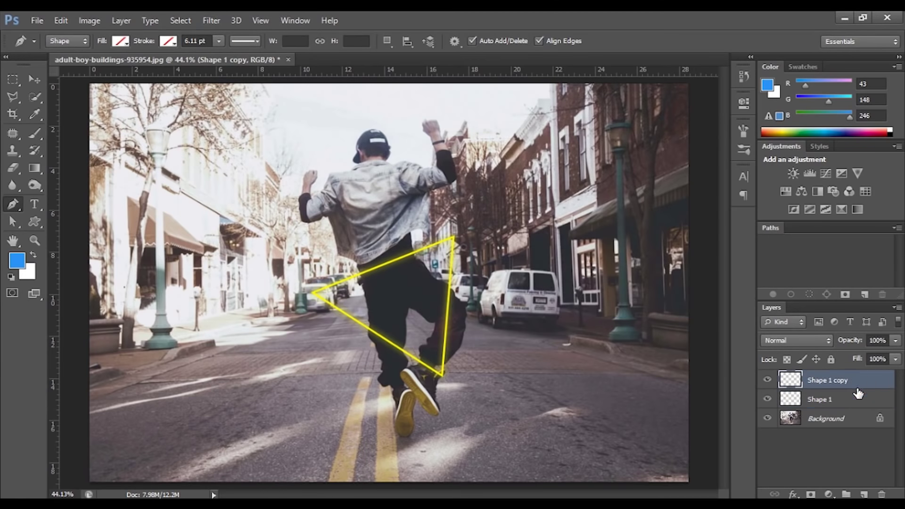
double_click(870, 379)
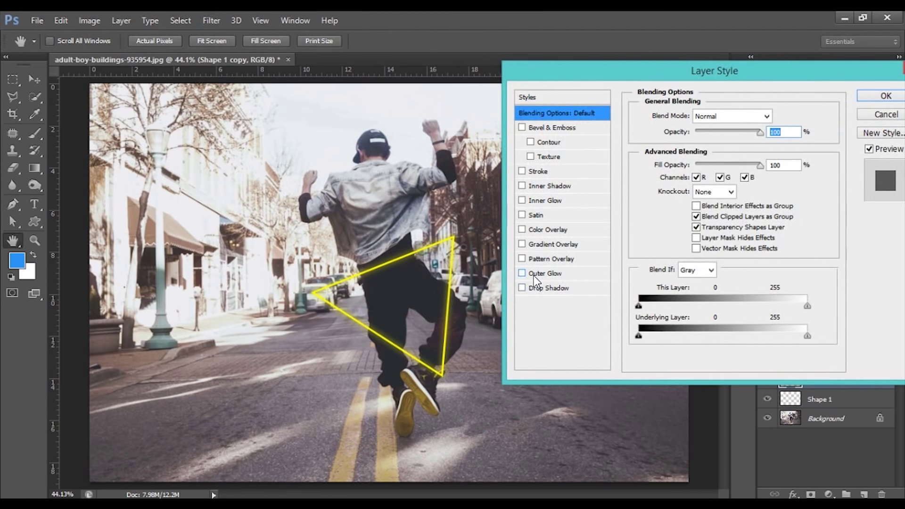
- Enable Outer Glow on Shape 1 copy with a bright yellow ffe000 colour
click(536, 274)
click(675, 163)
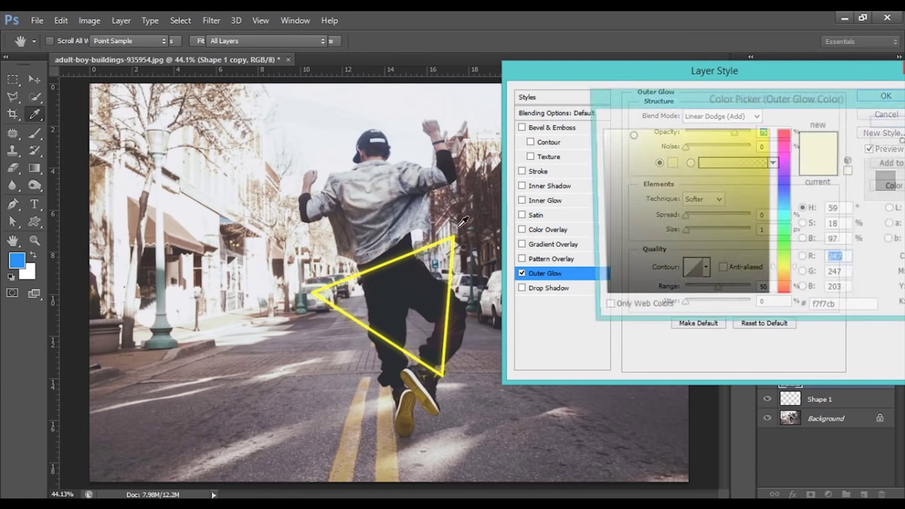
click(706, 205)
click(757, 151)
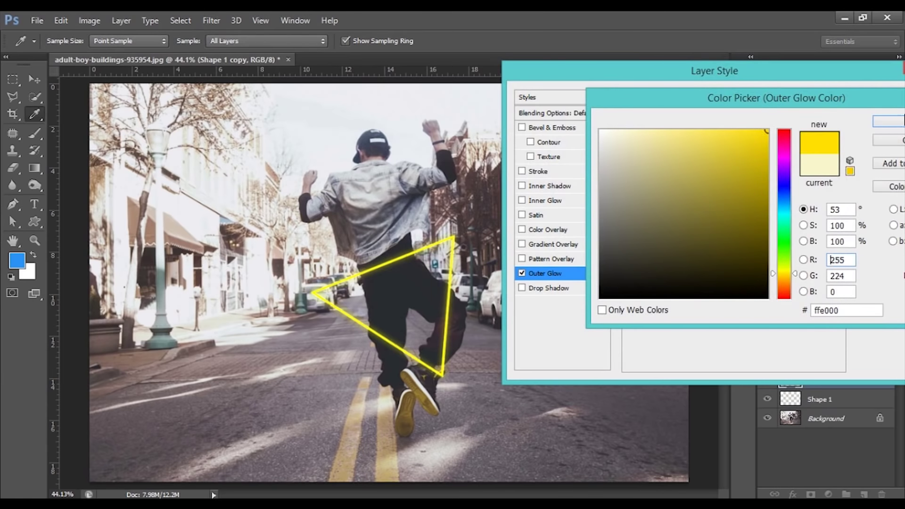
click(888, 121)
- Set the glow to Normal blend, 98% opacity, 2% spread and 10 px size
click(728, 118)
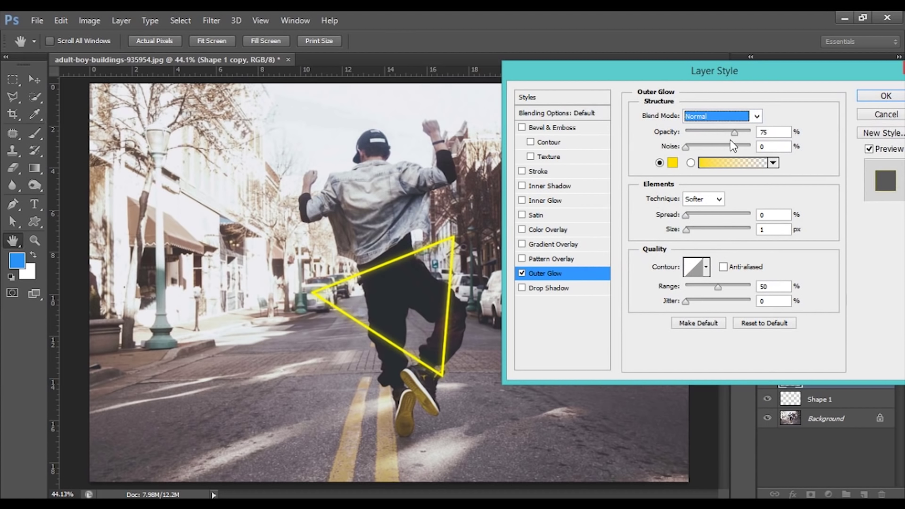
click(736, 133)
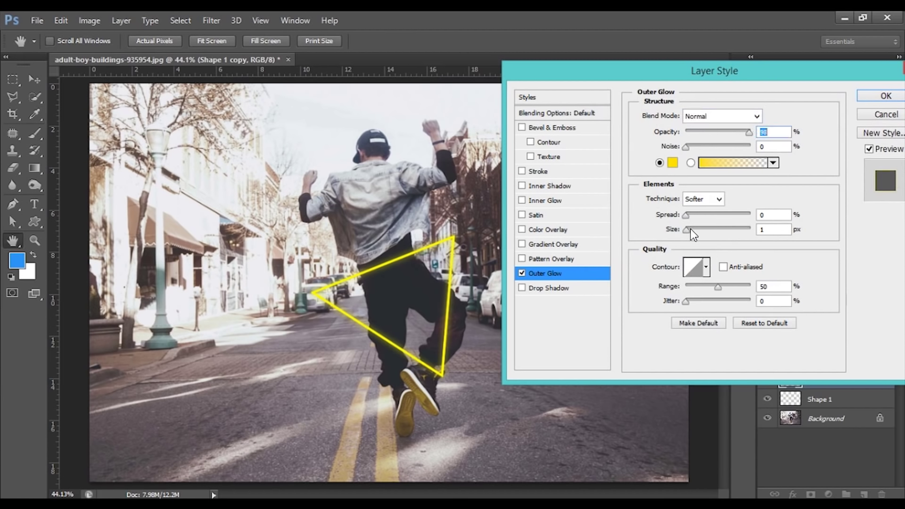
drag(689, 229, 692, 229)
double_click(780, 214)
text(2)
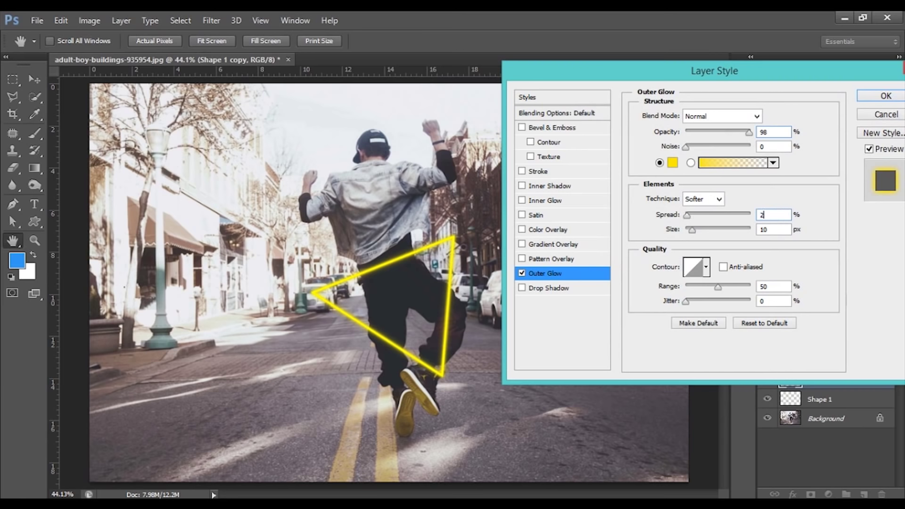
key(Return)
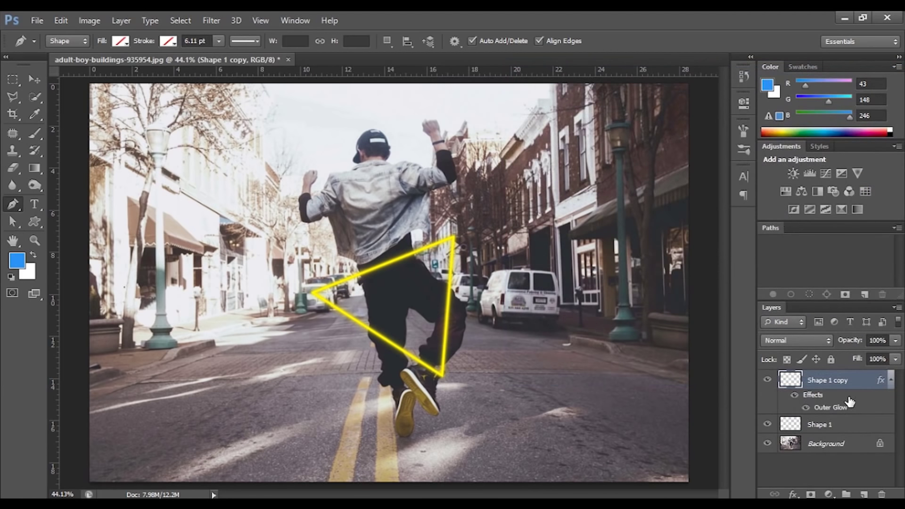
click(890, 382)
- Merge the blurred Shape 1 and glowing Shape 1 copy layers into one layer
click(848, 398)
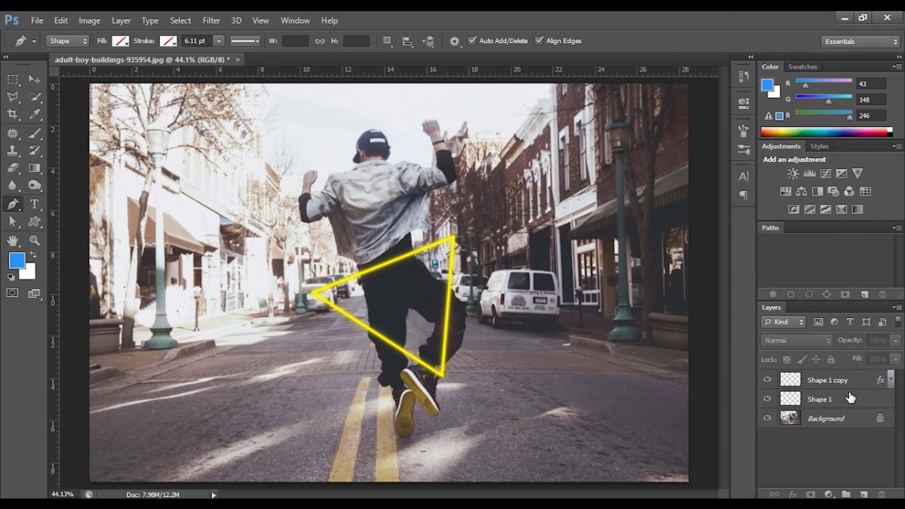
shift+click(848, 387)
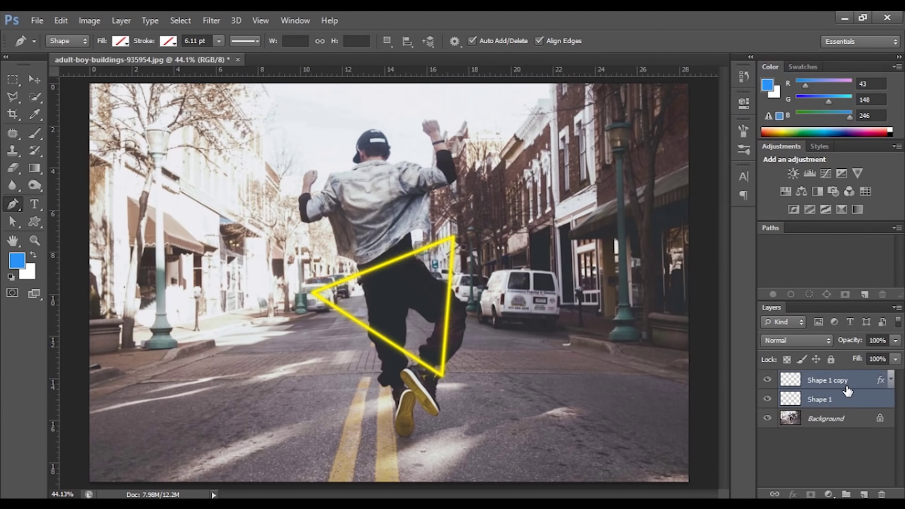
right_click(846, 390)
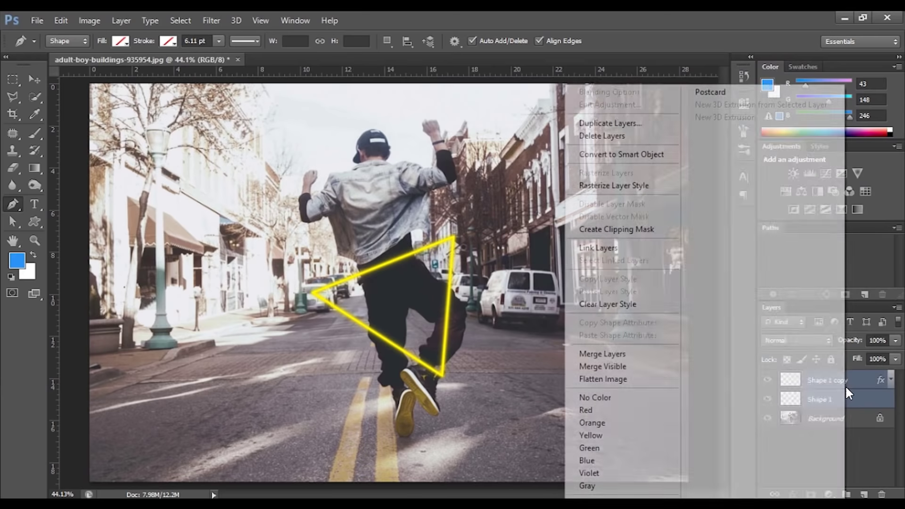
click(627, 355)
click(815, 442)
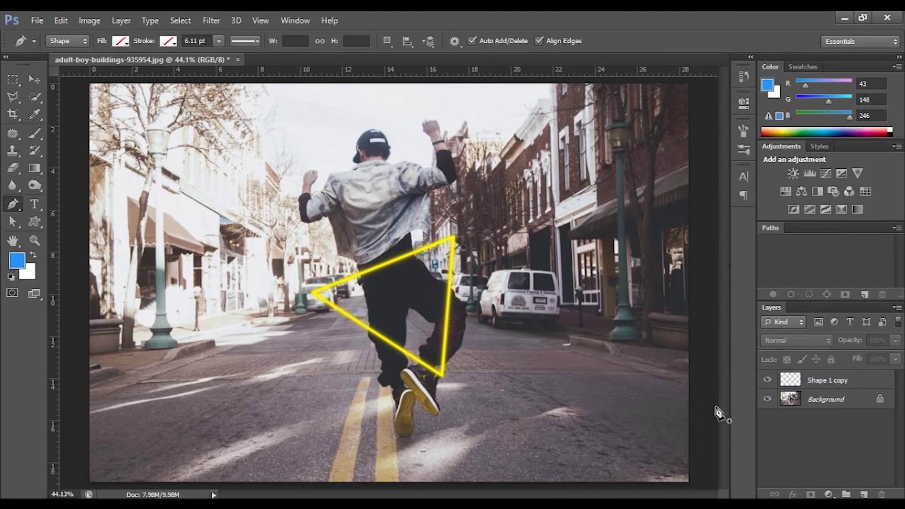
click(34, 79)
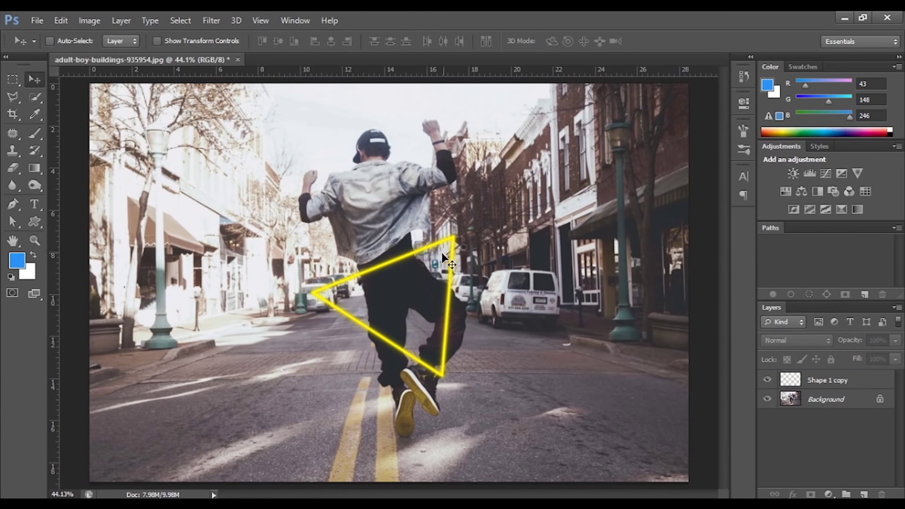
- Distort the glowing triangle, pulling its top-left corner down and bottom-right corner up
click(836, 389)
key(ctrl+t)
right_click(425, 327)
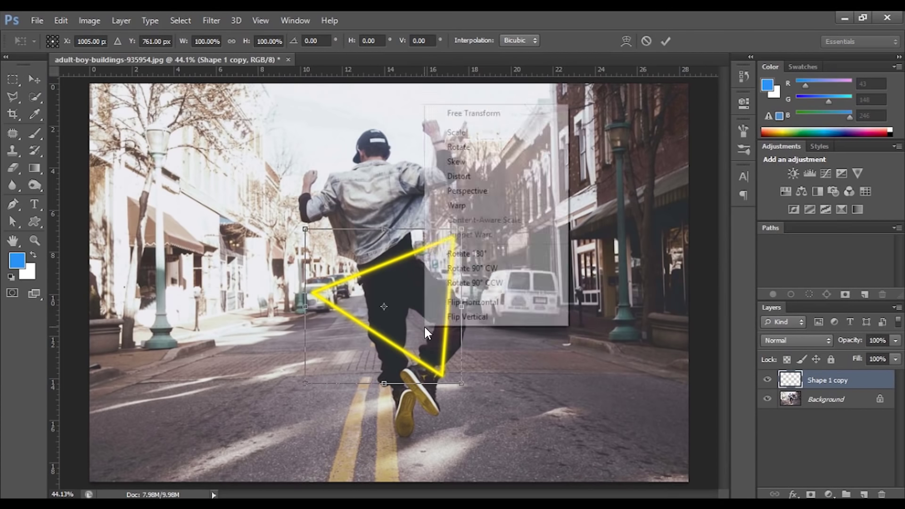
click(458, 176)
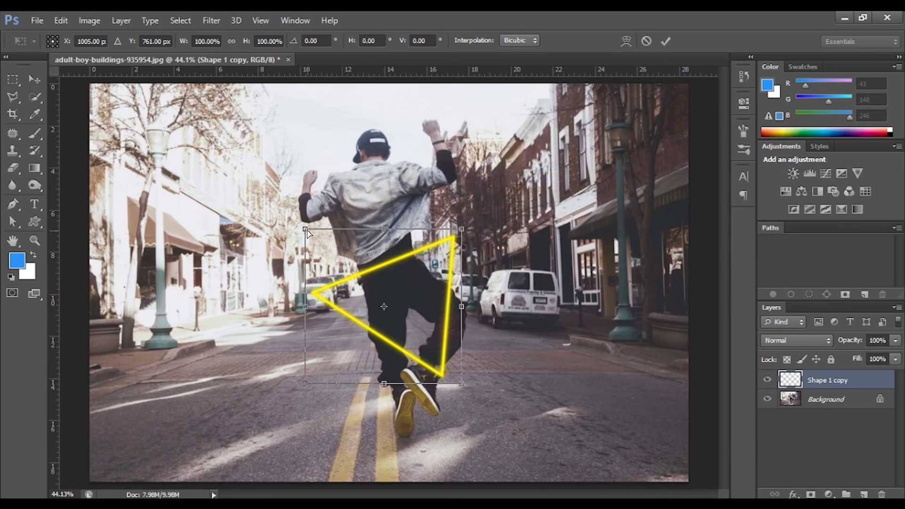
drag(306, 230, 326, 255)
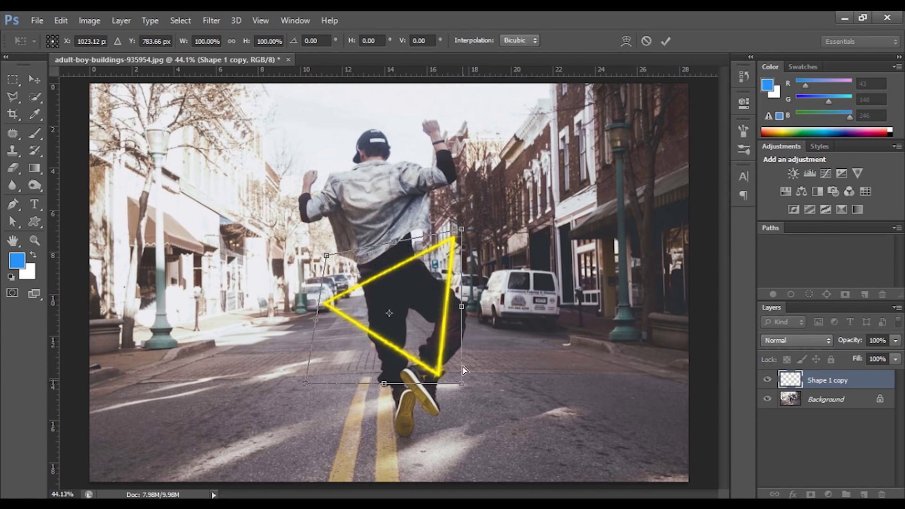
drag(462, 383, 470, 334)
drag(390, 271, 383, 275)
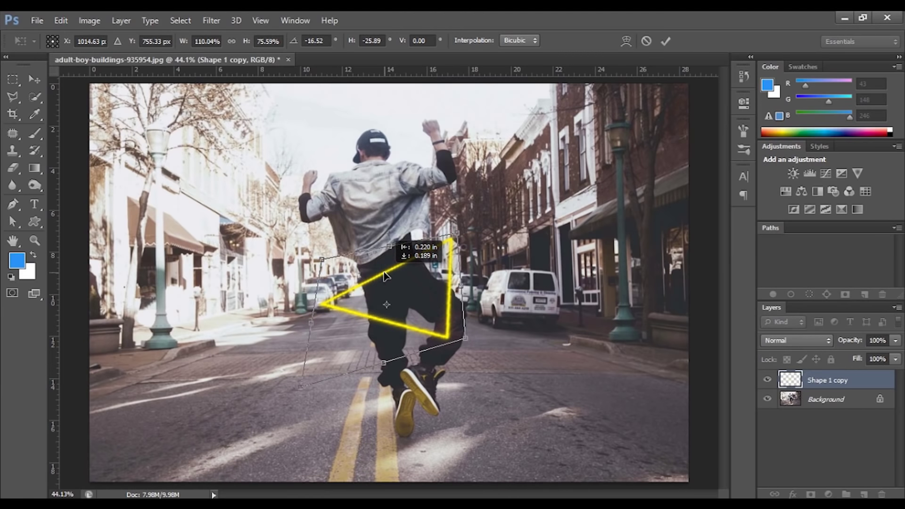
drag(384, 276, 387, 275)
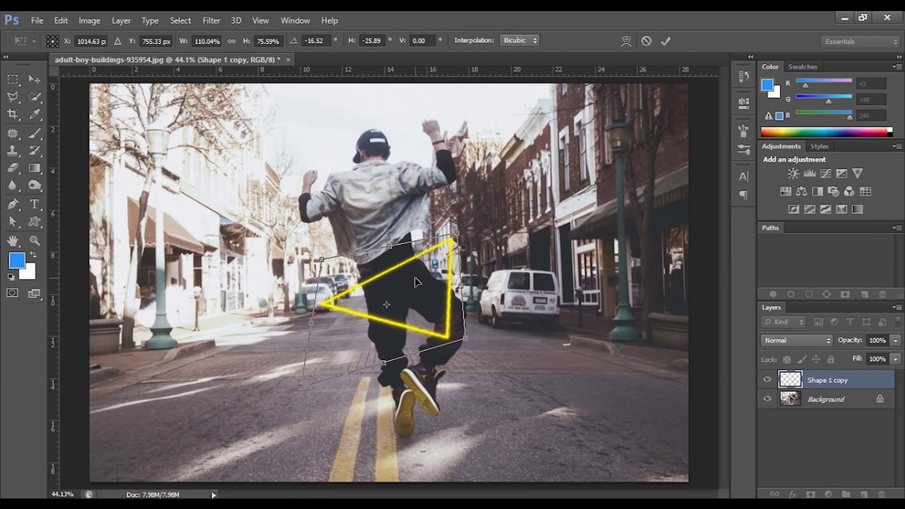
key(Return)
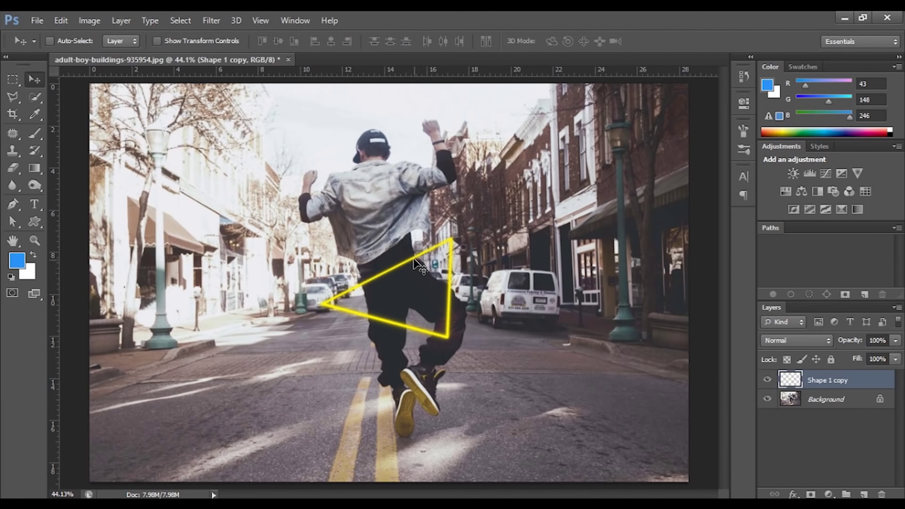
- Nudge the triangle up-left and scale it larger around the boy
drag(413, 262, 411, 259)
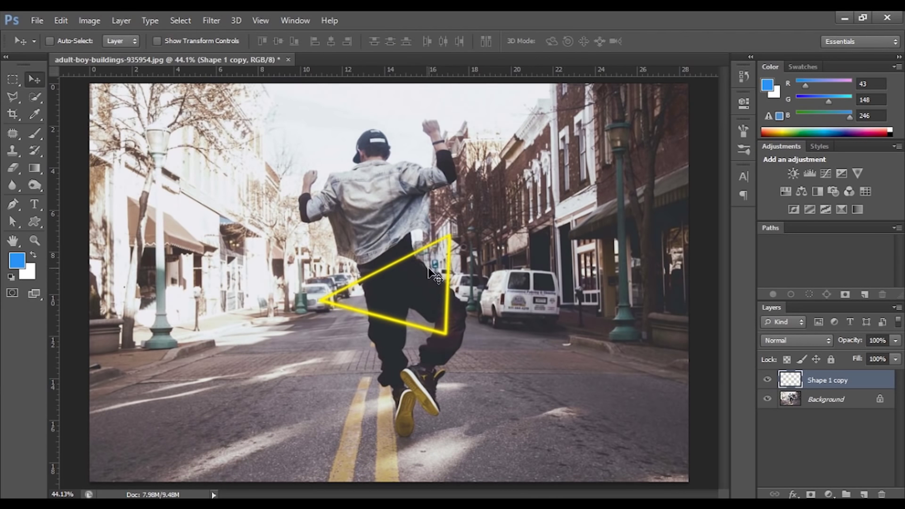
key(ctrl+t)
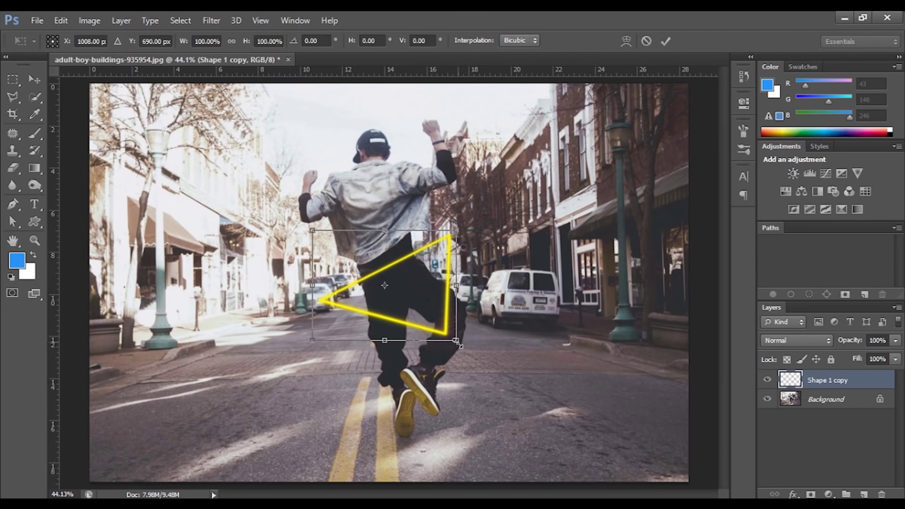
drag(456, 341, 464, 347)
key(Return)
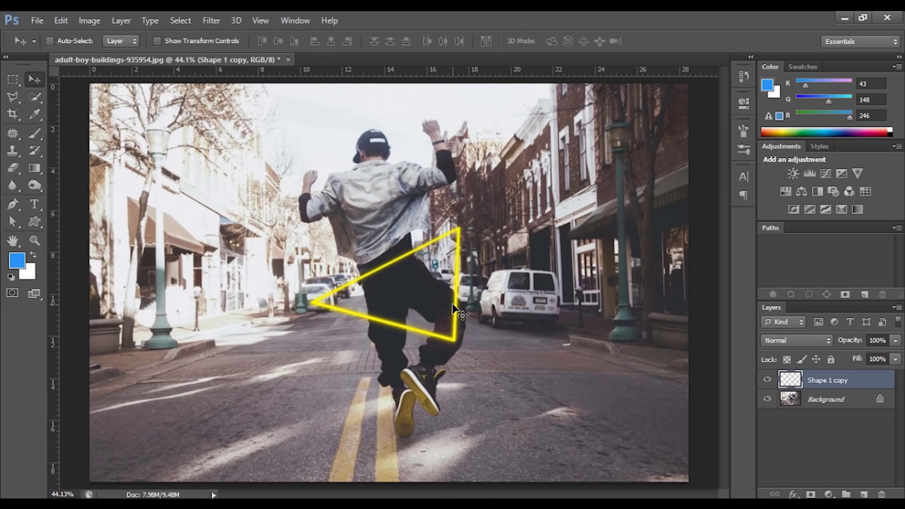
- Duplicate Shape 1 copy as Shape 1 copy 2 and hide the duplicate
right_click(824, 386)
click(583, 123)
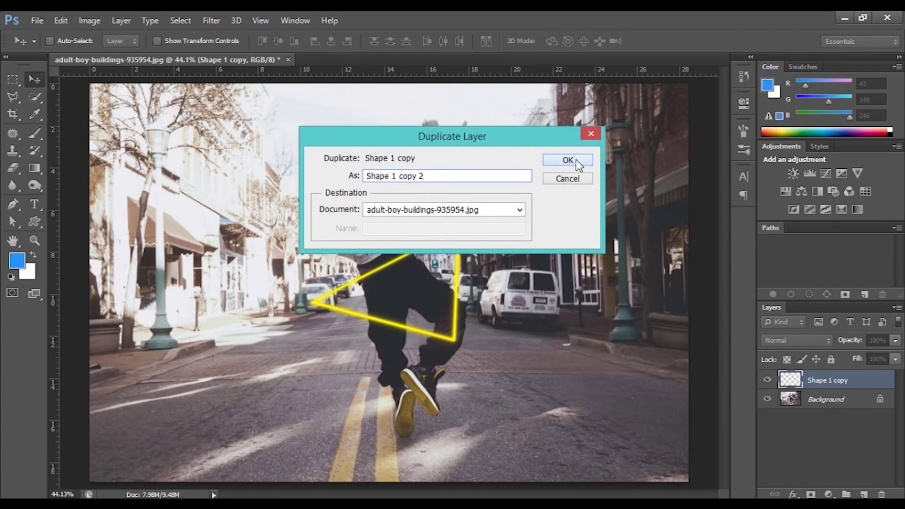
click(576, 161)
click(767, 380)
- Add a white layer mask to Shape 1 copy and set the Brush foreground to black
click(819, 399)
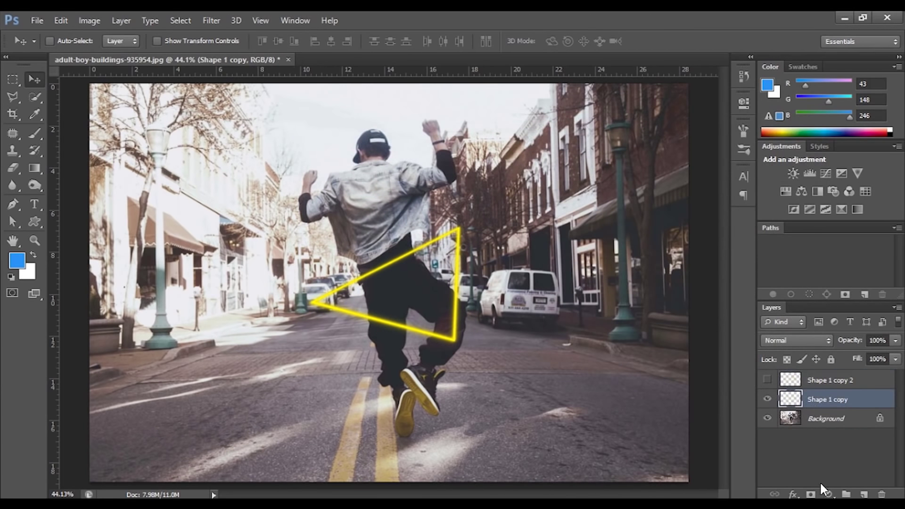
click(810, 494)
scroll(414, 283, up, 5)
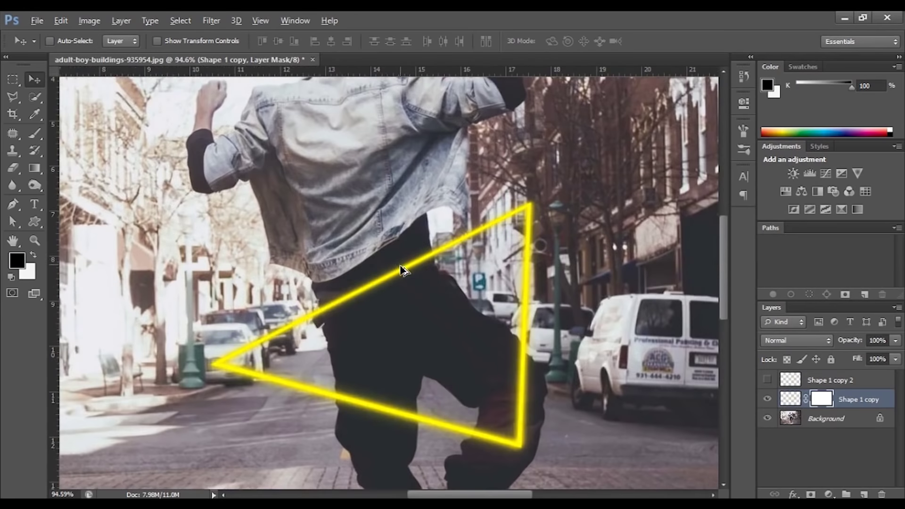
scroll(400, 269, up, 1)
click(34, 134)
click(17, 259)
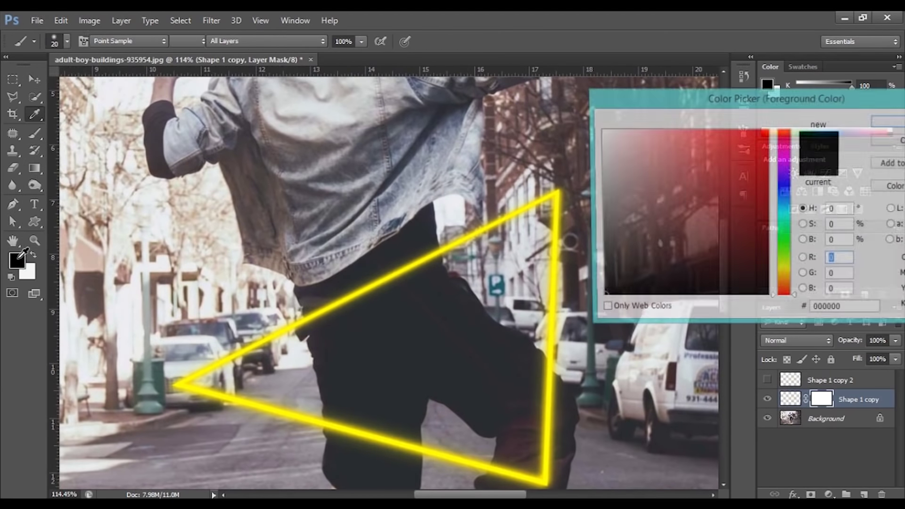
click(879, 123)
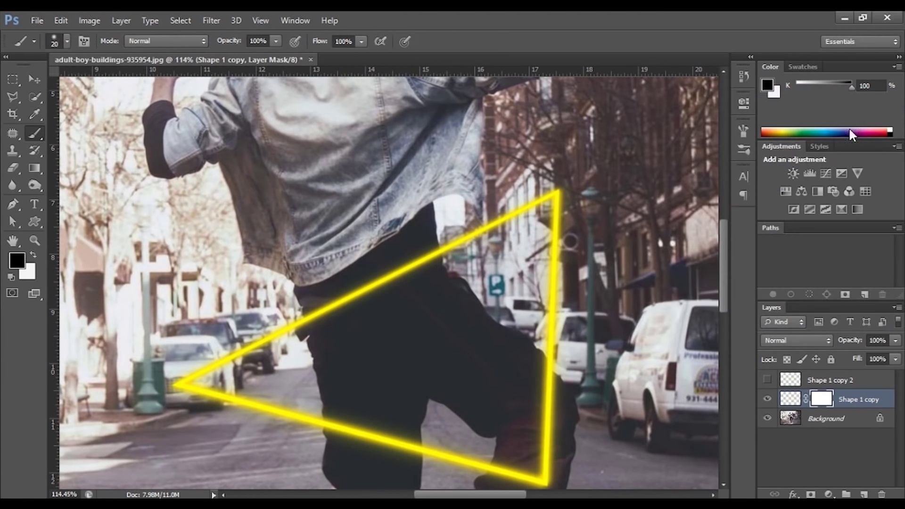
- Paint black on the mask with a soft 0%-hardness 40 px brush over the line crossing his waist
click(67, 41)
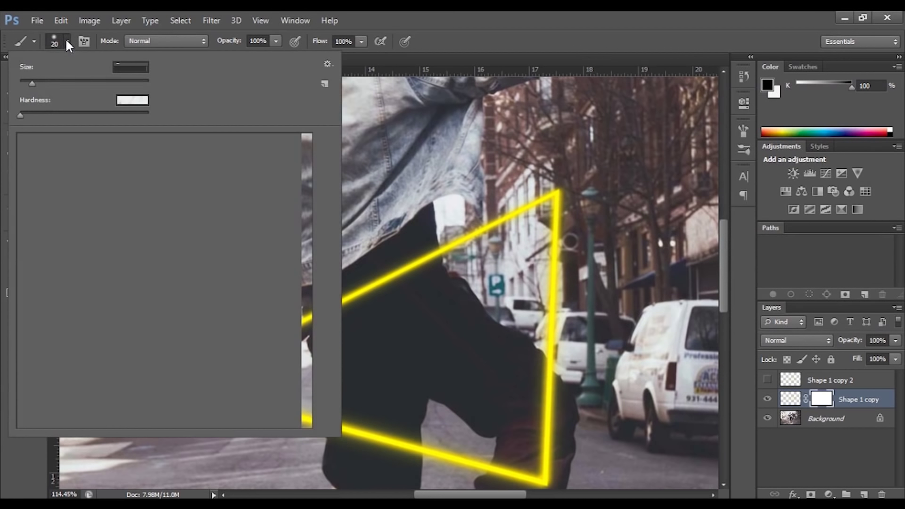
drag(69, 112, 17, 114)
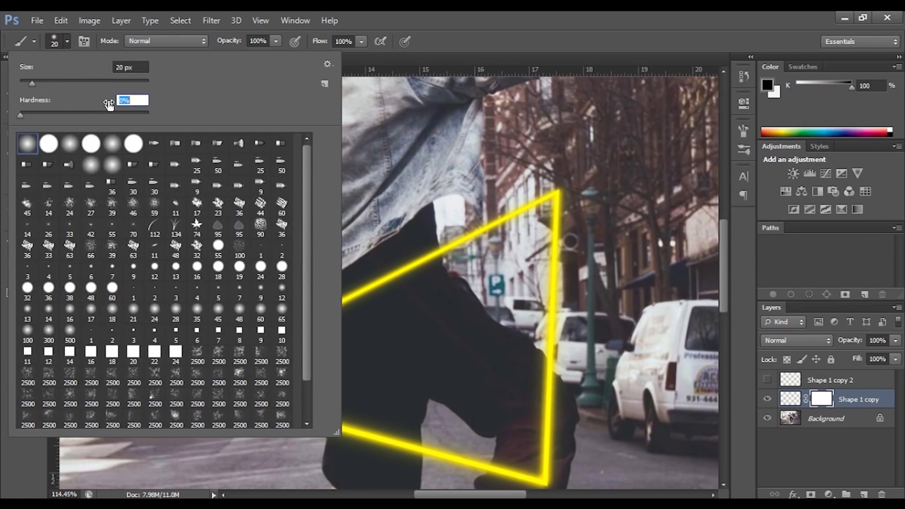
click(70, 155)
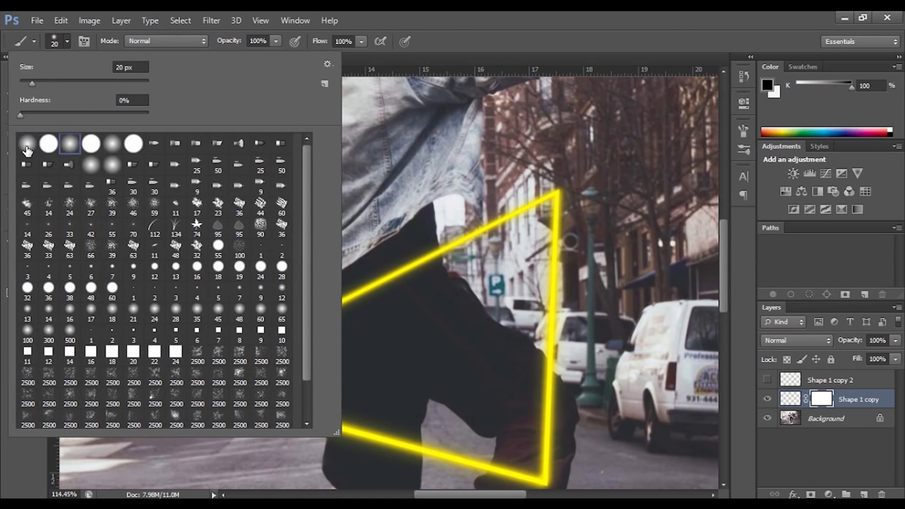
click(47, 145)
click(32, 148)
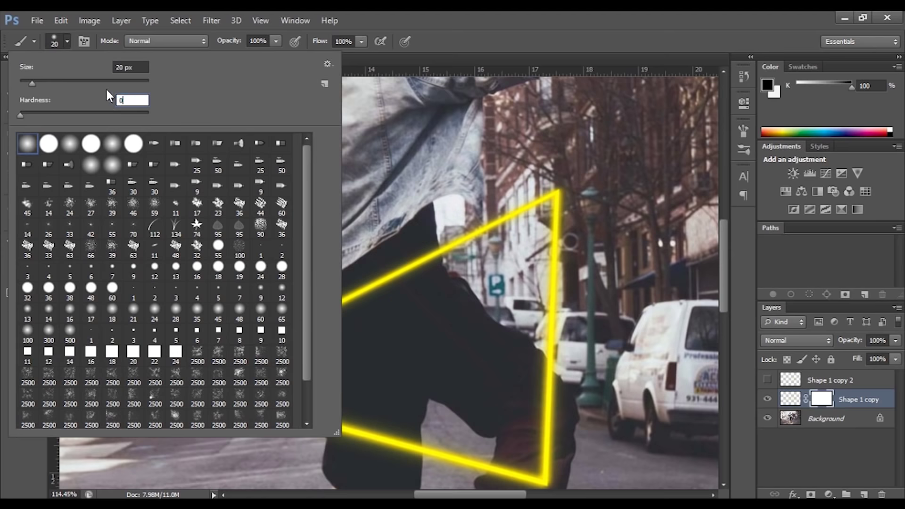
key(Return)
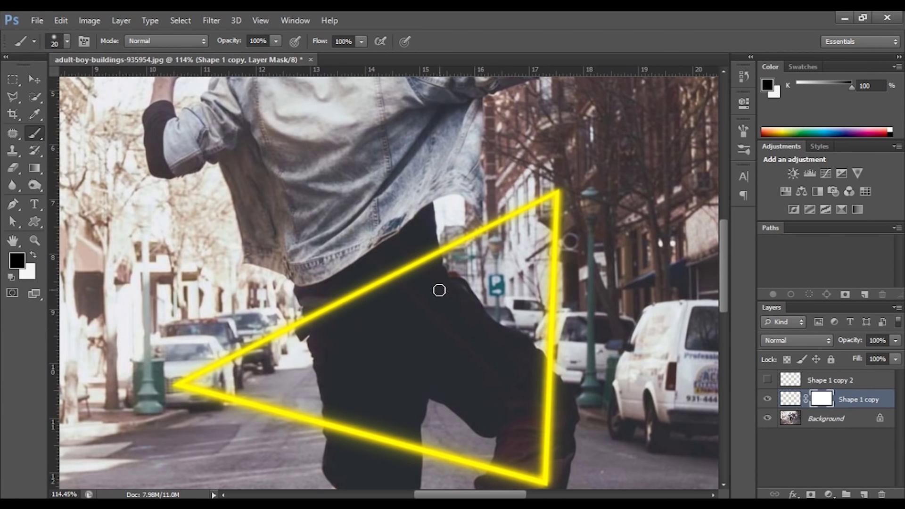
key(bracketright)
key(bracketright)
mouse_move(333, 309)
mouse_down()
mouse_move(340, 299)
mouse_move(331, 295)
mouse_move(323, 310)
mouse_move(414, 261)
mouse_move(425, 295)
mouse_move(426, 268)
mouse_up()
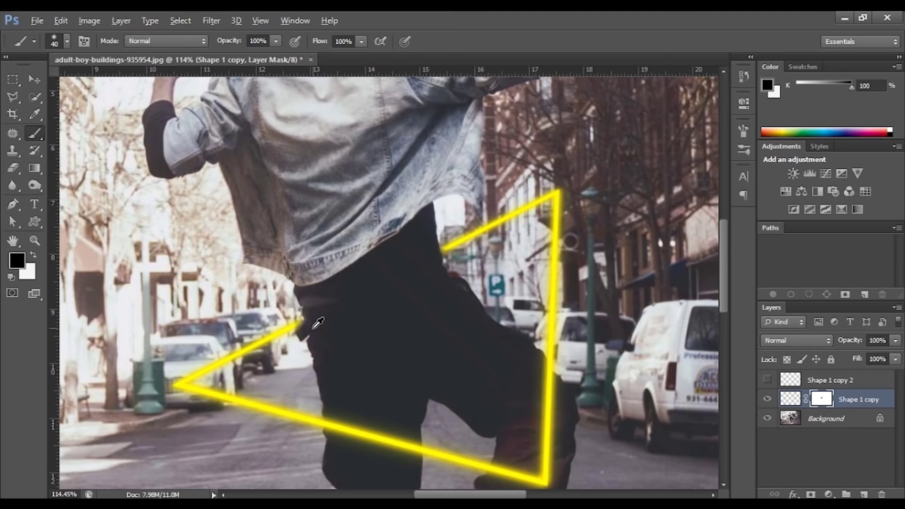
- Paint white with a smaller brush to restore the line's tip at the boy's hip
scroll(316, 324, up, 5)
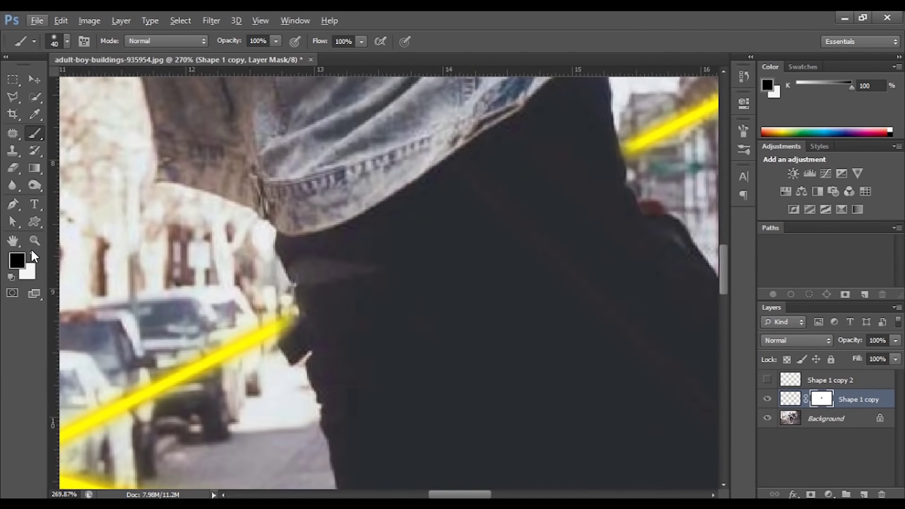
click(33, 255)
key(bracketleft)
key(bracketleft)
key(bracketleft)
drag(292, 317, 293, 318)
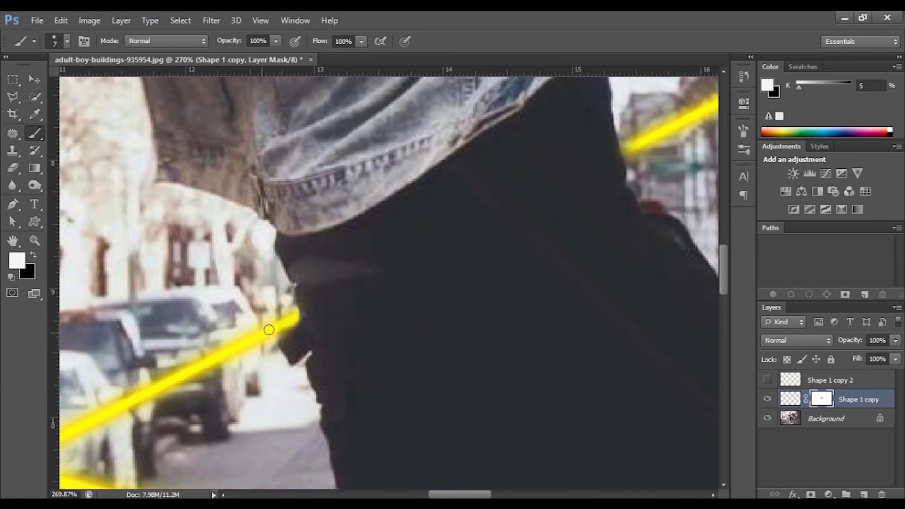
- Zoom out and make the Shape 1 copy 2 layer visible again
scroll(414, 351, down, 3)
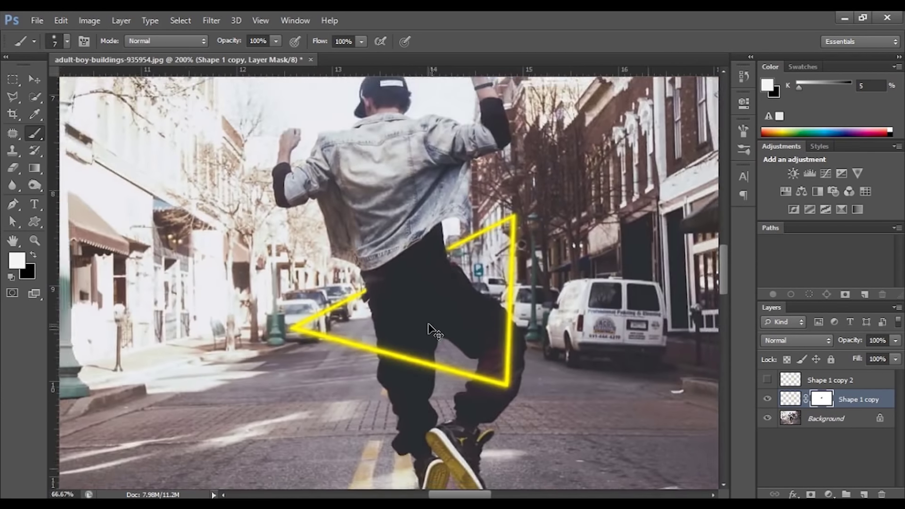
scroll(438, 330, down, 1)
scroll(448, 324, down, 1)
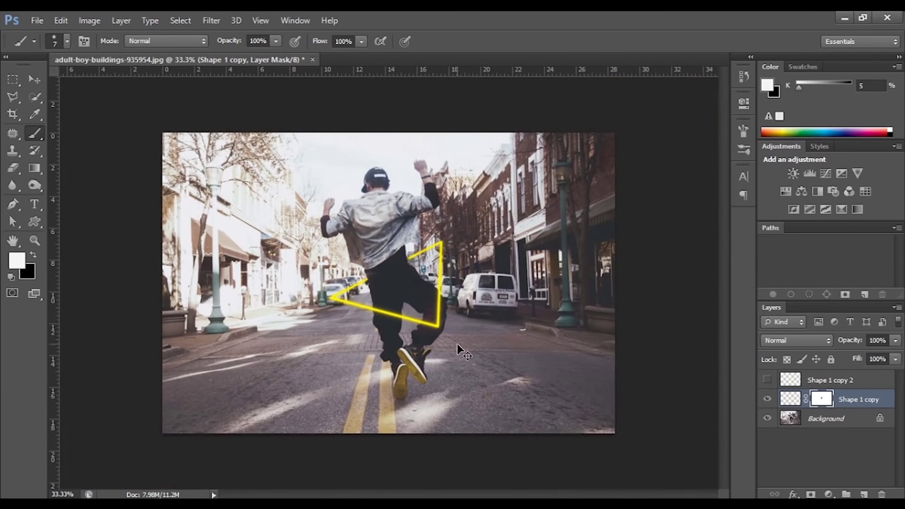
scroll(457, 344, up, 1)
click(768, 380)
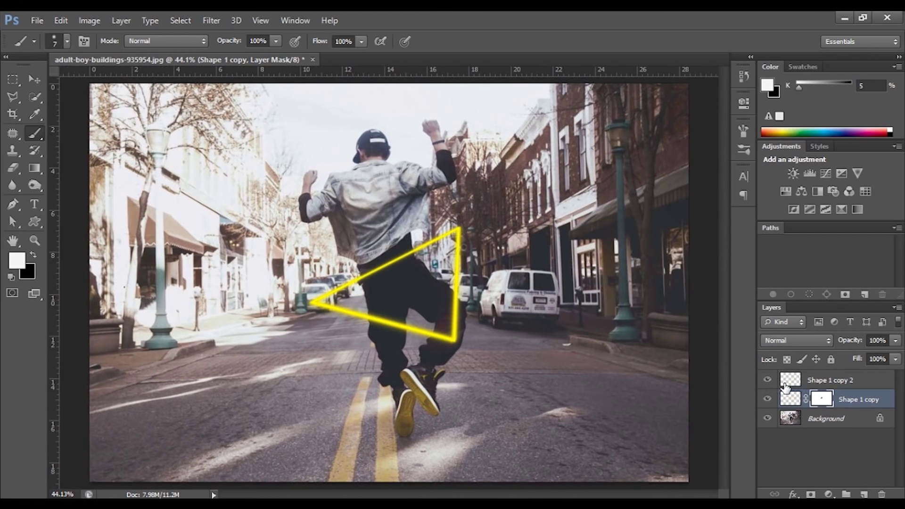
- Add a Hue/Saturation adjustment layer clipped to Shape 1 copy 2
click(842, 380)
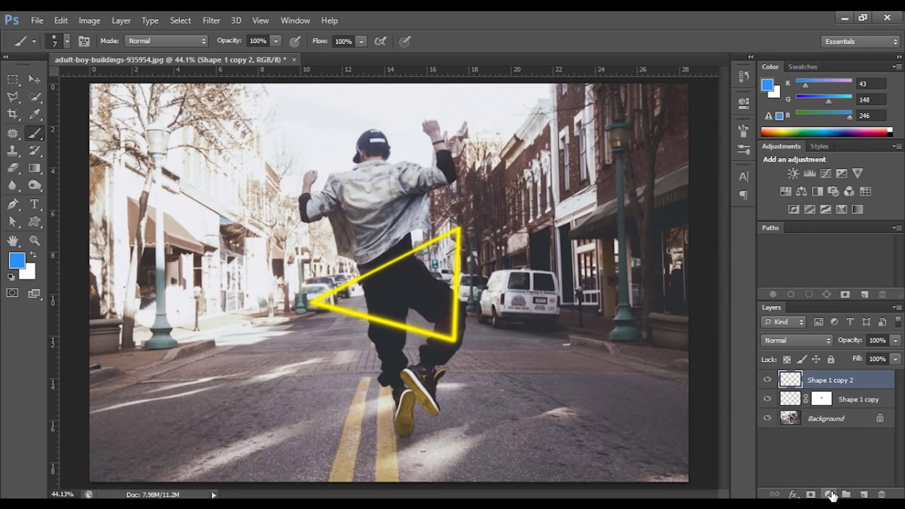
click(827, 493)
click(813, 332)
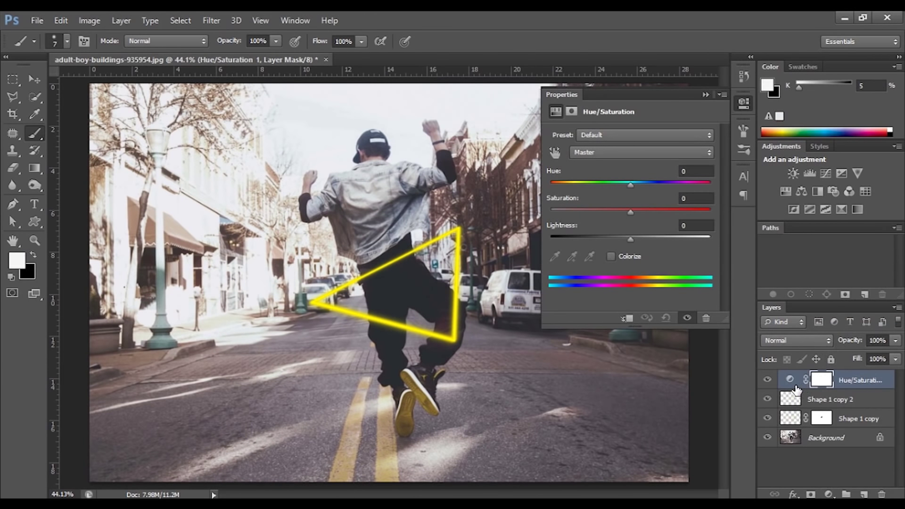
right_click(795, 387)
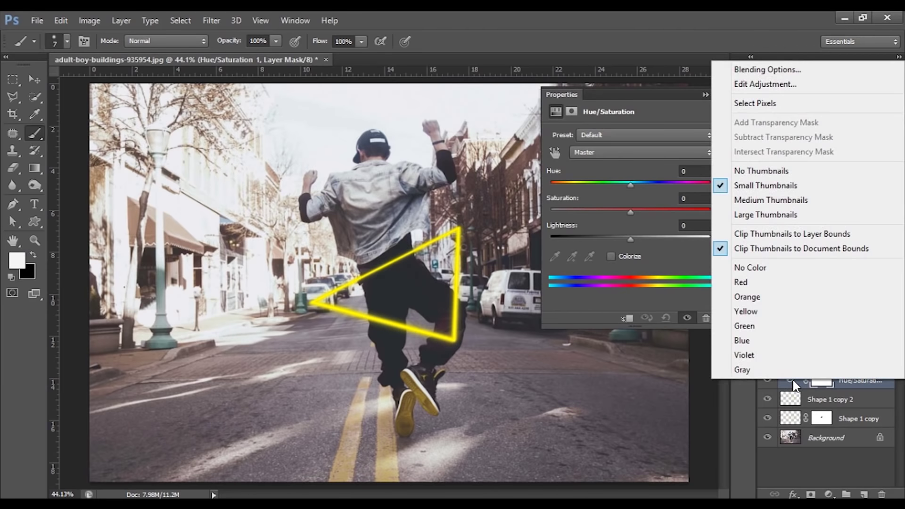
click(832, 379)
right_click(838, 380)
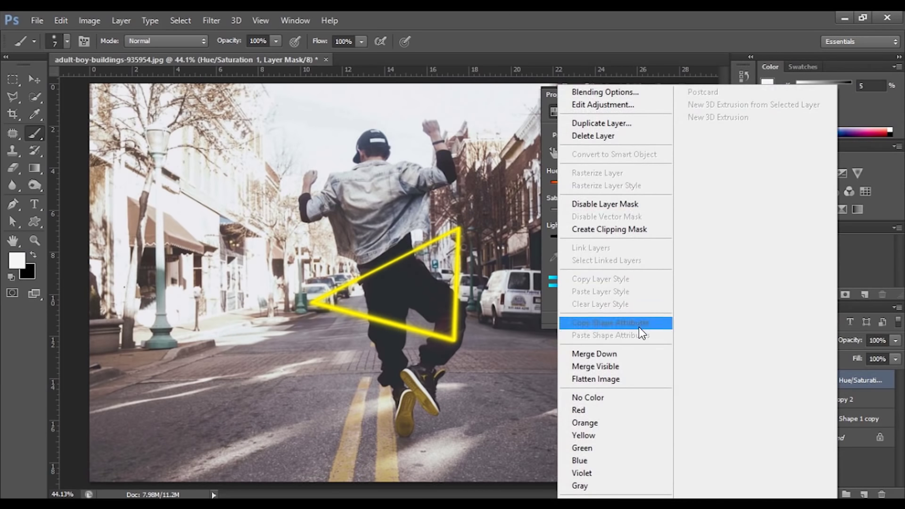
click(615, 230)
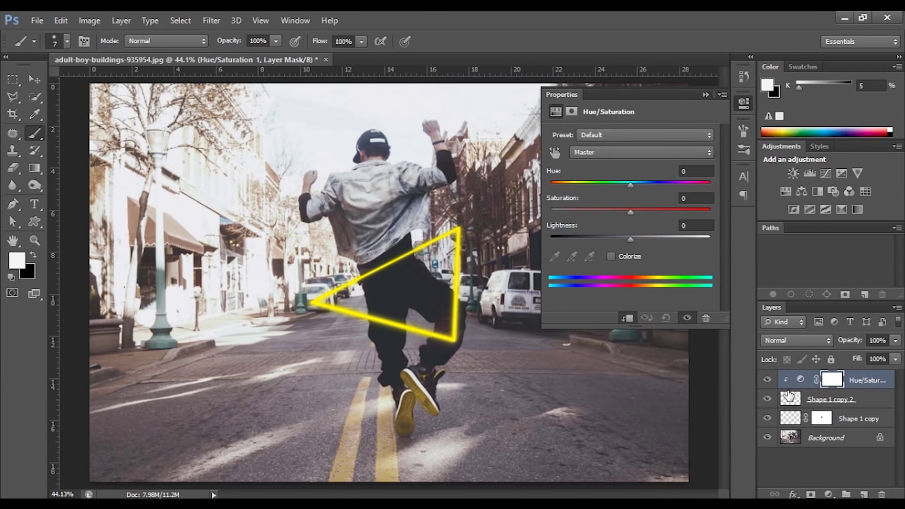
- Colorize it green with Hue 144 and Saturation 75, then merge it into the triangle
click(611, 256)
click(672, 211)
drag(644, 184, 614, 183)
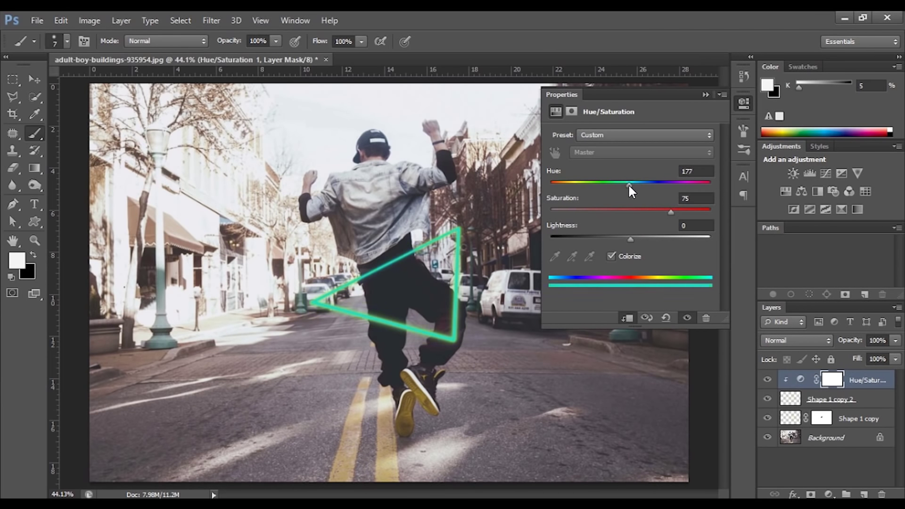
click(706, 95)
ctrl+click(830, 400)
right_click(830, 400)
click(580, 355)
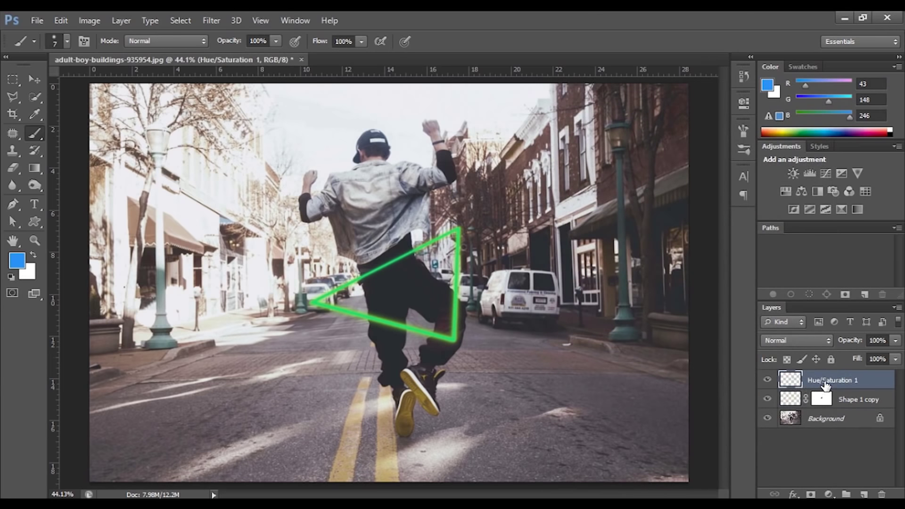
- Rename the merged green triangle layer to 'Rectraingle'
double_click(826, 382)
text(Rectraingle)
key(Return)
- Scale the green triangle to 67% inside the yellow one and add a layer mask
key(ctrl+t)
mouse_move(460, 342)
mouse_down()
mouse_move(432, 334)
mouse_move(431, 323)
mouse_up()
key(Return)
key(b)
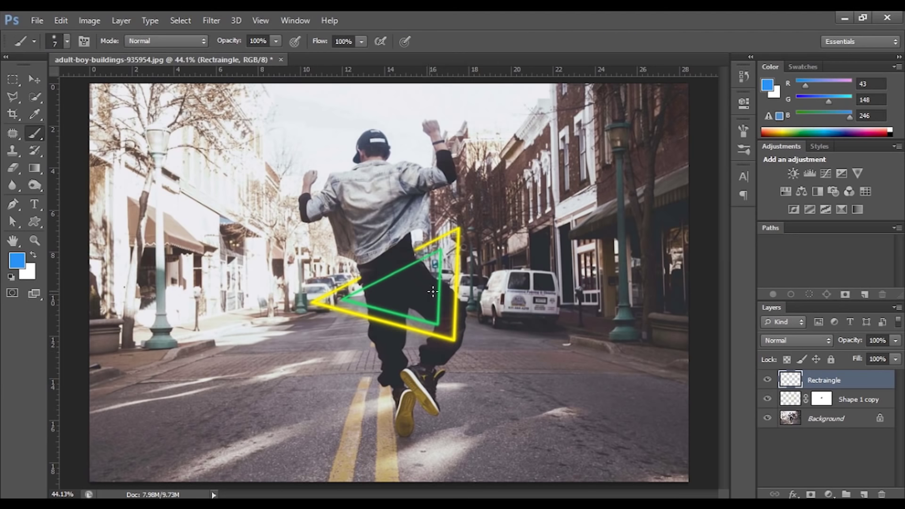
key(v)
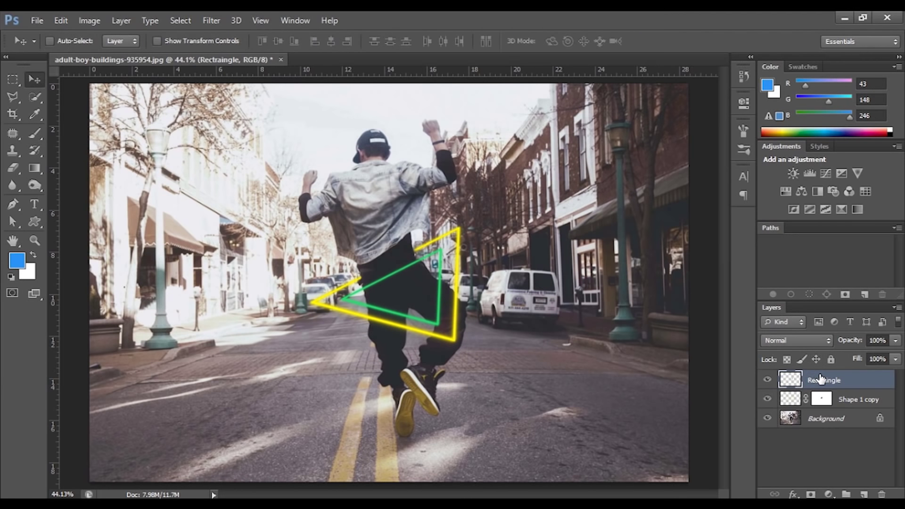
click(823, 492)
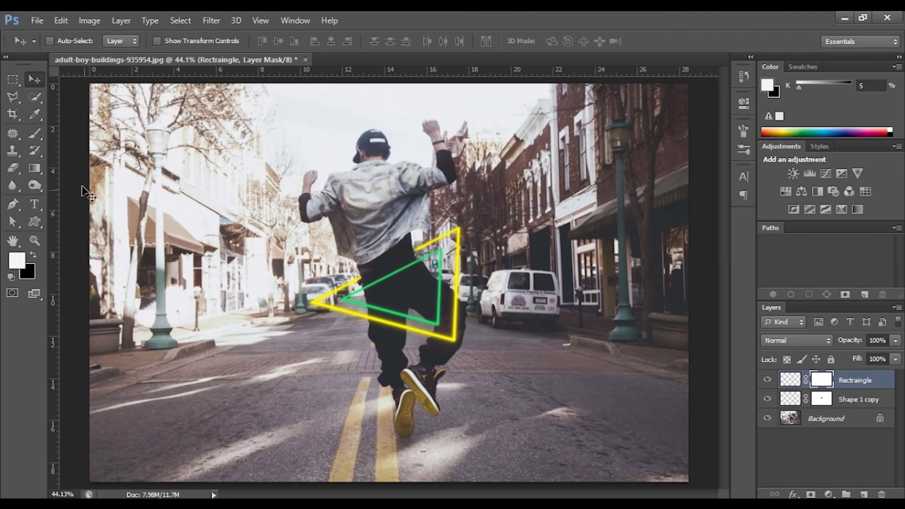
- Set the foreground colour to black and pick the Brush tool at size 30
click(33, 254)
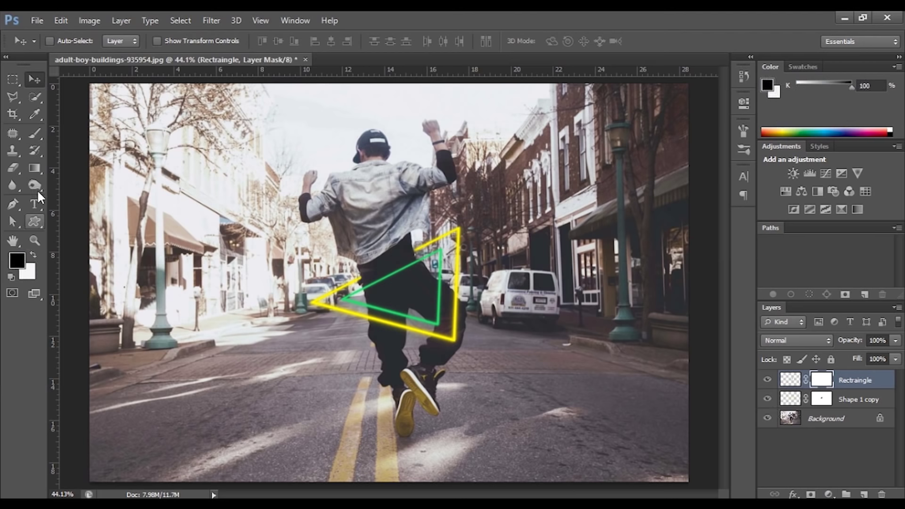
click(18, 260)
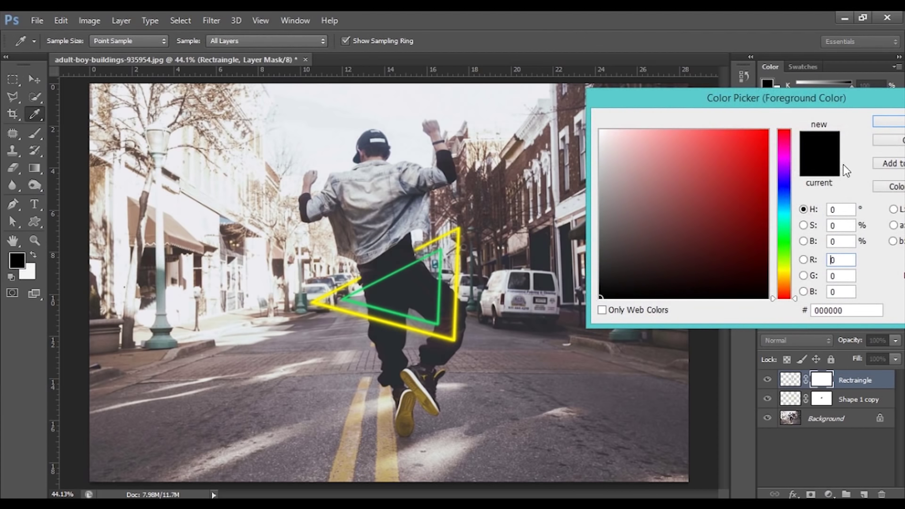
click(880, 122)
click(35, 132)
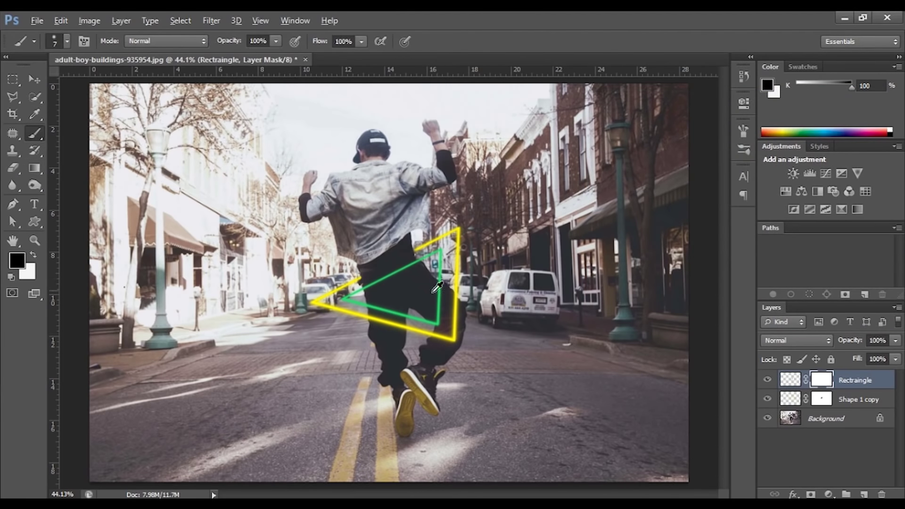
scroll(361, 286, up, 2)
scroll(361, 286, up, 2)
scroll(362, 286, up, 1)
key(bracketright)
key(bracketright)
key(bracketright)
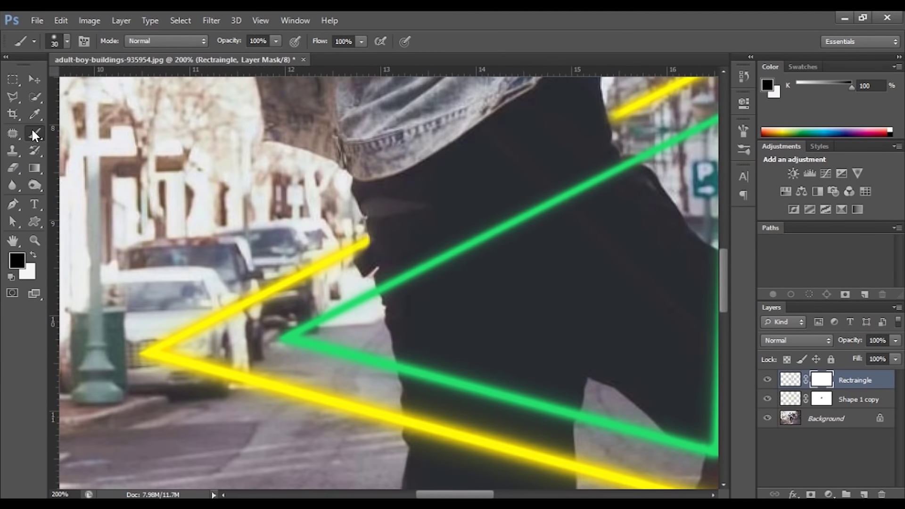
click(17, 260)
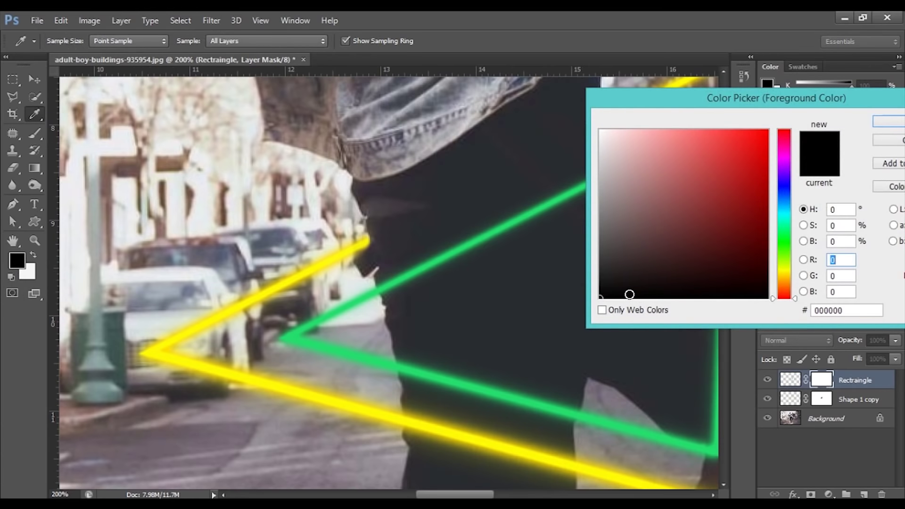
click(881, 123)
- Paint the mask black to hide the green lines behind the boy's jacket and leg
drag(401, 285, 618, 176)
key(bracketleft)
key(bracketleft)
drag(612, 174, 607, 172)
drag(626, 166, 631, 164)
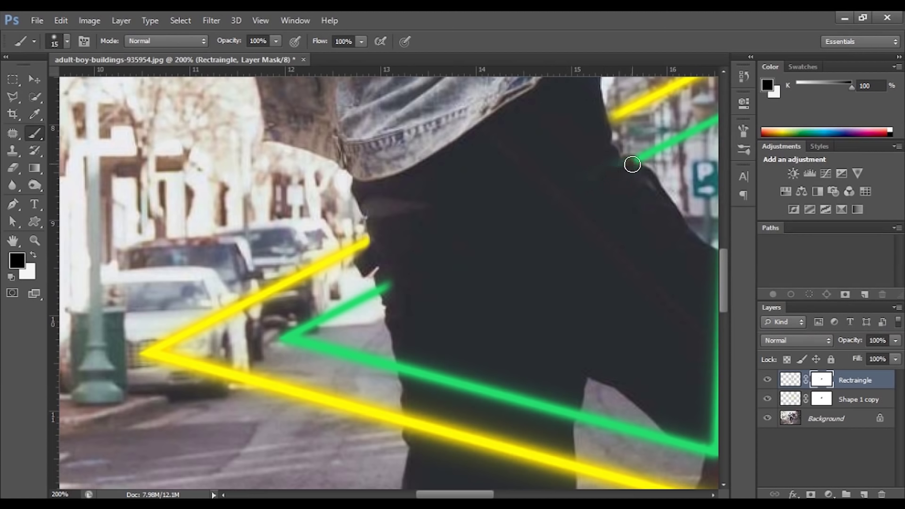
drag(396, 277, 384, 283)
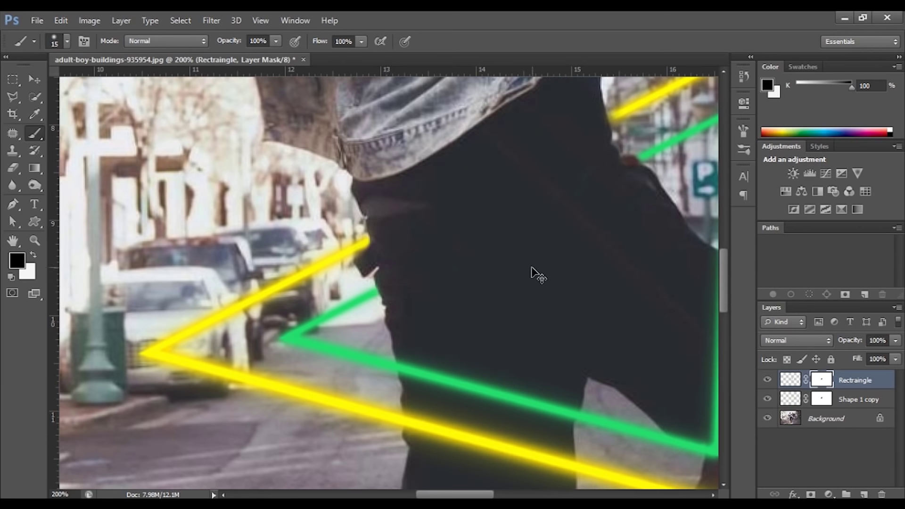
key(ctrl+minus)
key(ctrl+0)
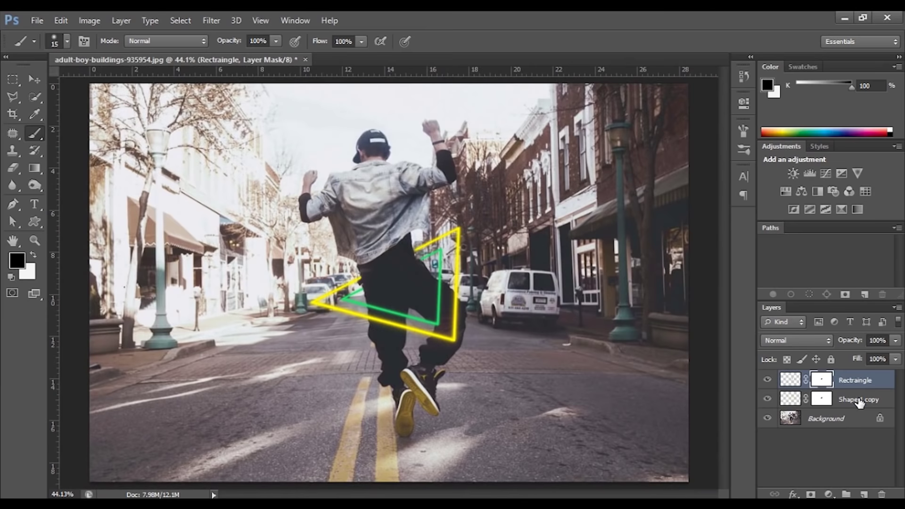
- Create a new group and move the Rectraingle and Shape 1 copy layers into it
shift+click(857, 401)
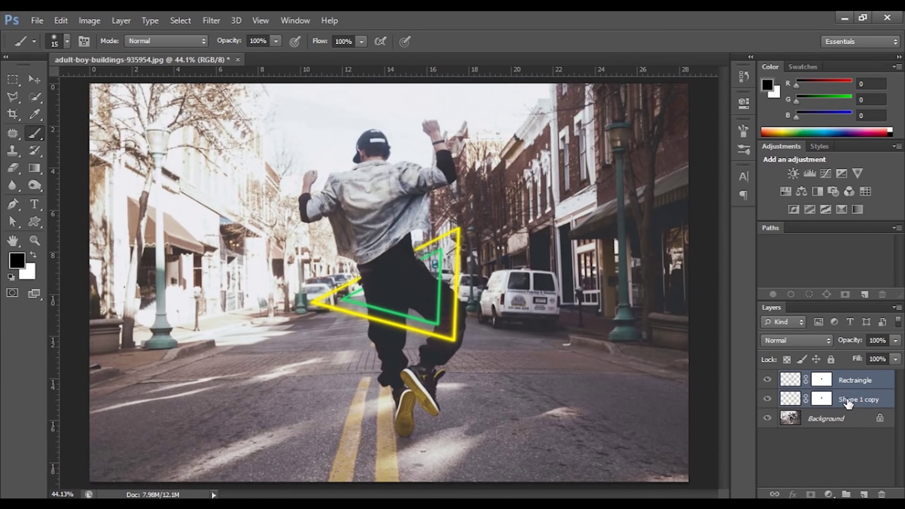
click(848, 404)
click(855, 380)
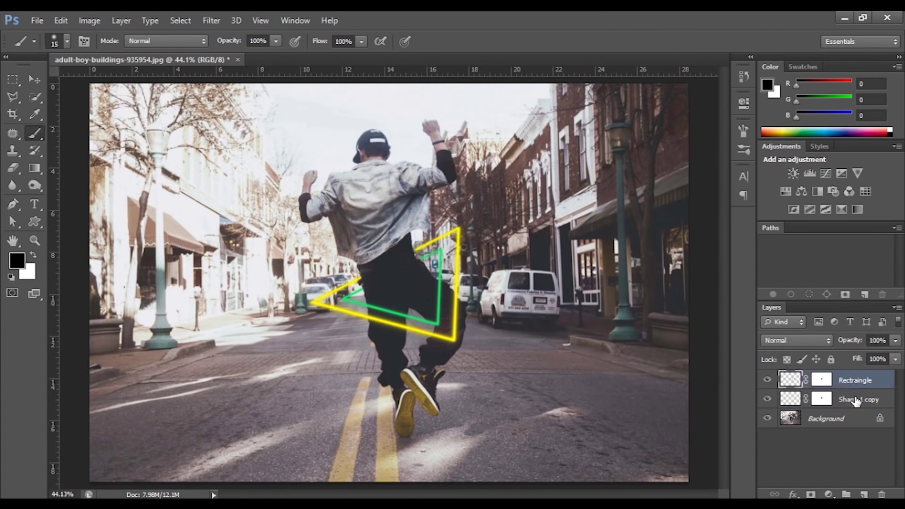
shift+click(858, 399)
click(847, 496)
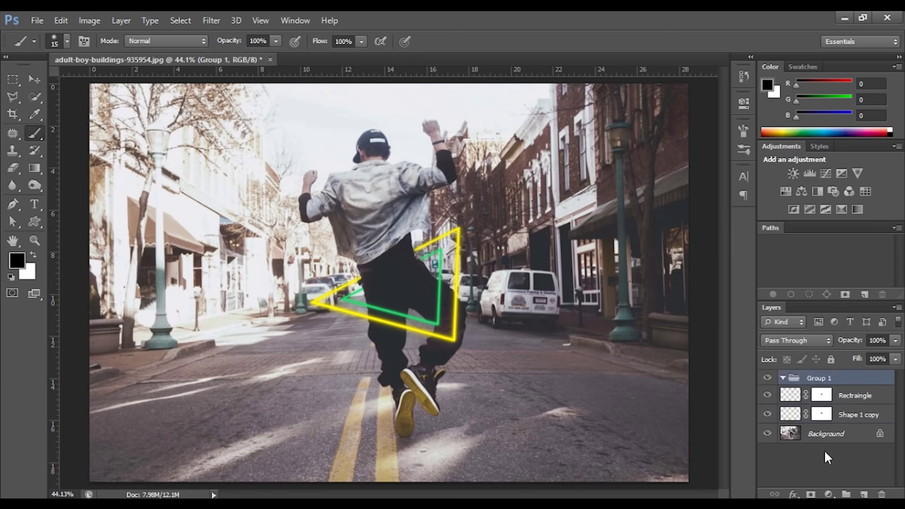
click(854, 397)
shift+click(851, 415)
drag(851, 415, 820, 378)
- Rename the group 'Neon Rectraingles' and toggle its visibility to compare
click(782, 378)
double_click(822, 377)
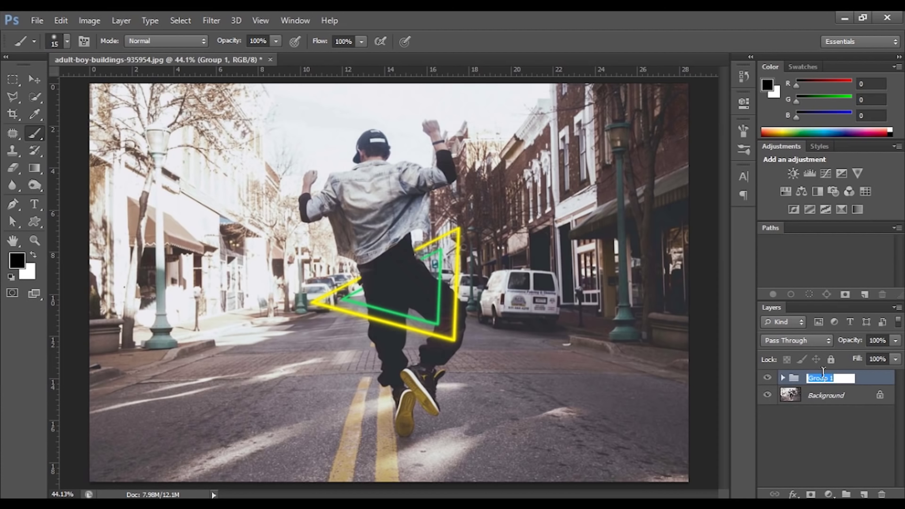
text(Ne)
text(on Rectraingle)
text(s)
key(Return)
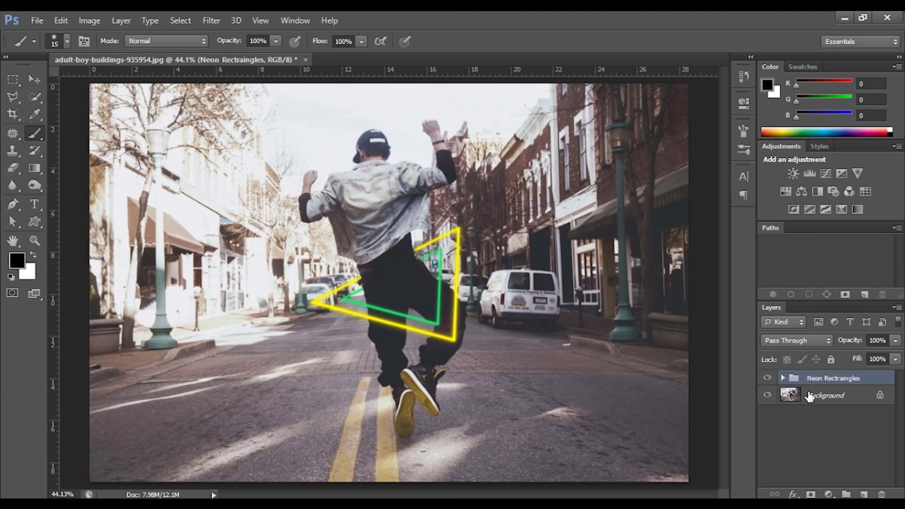
click(766, 380)
click(767, 379)
click(766, 380)
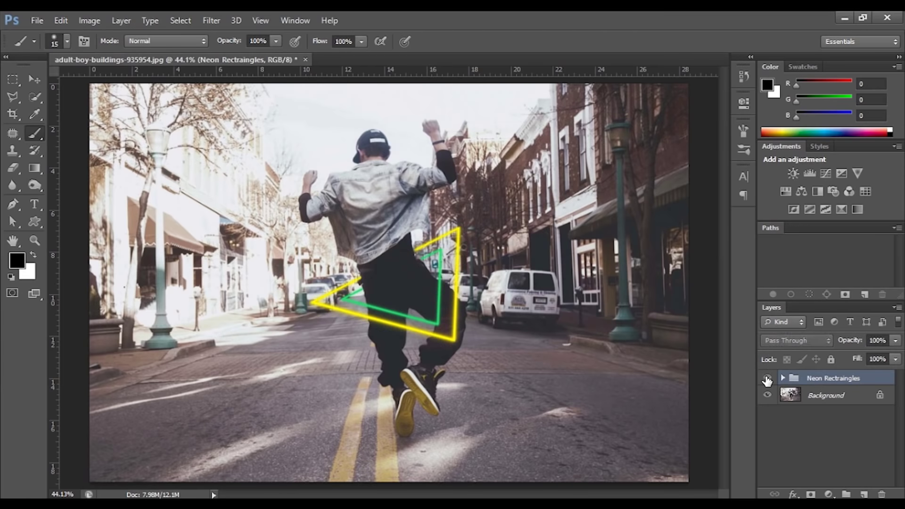
click(766, 380)
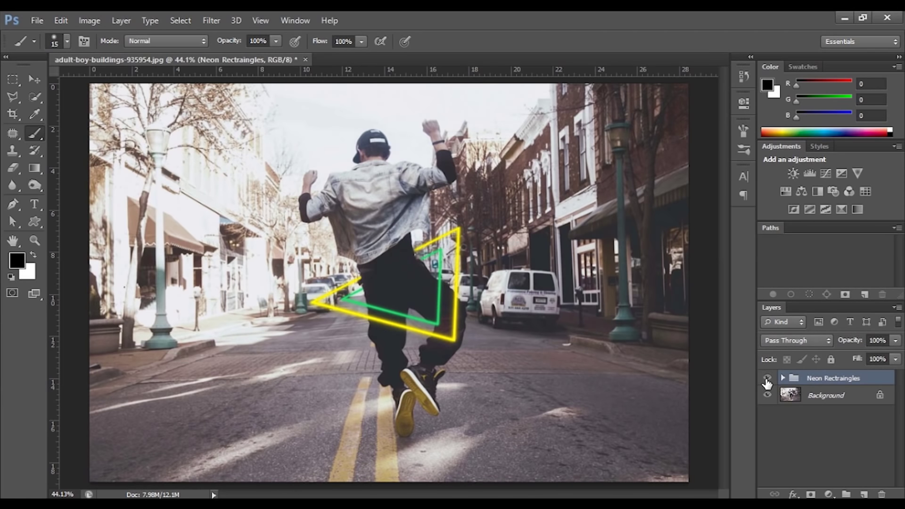